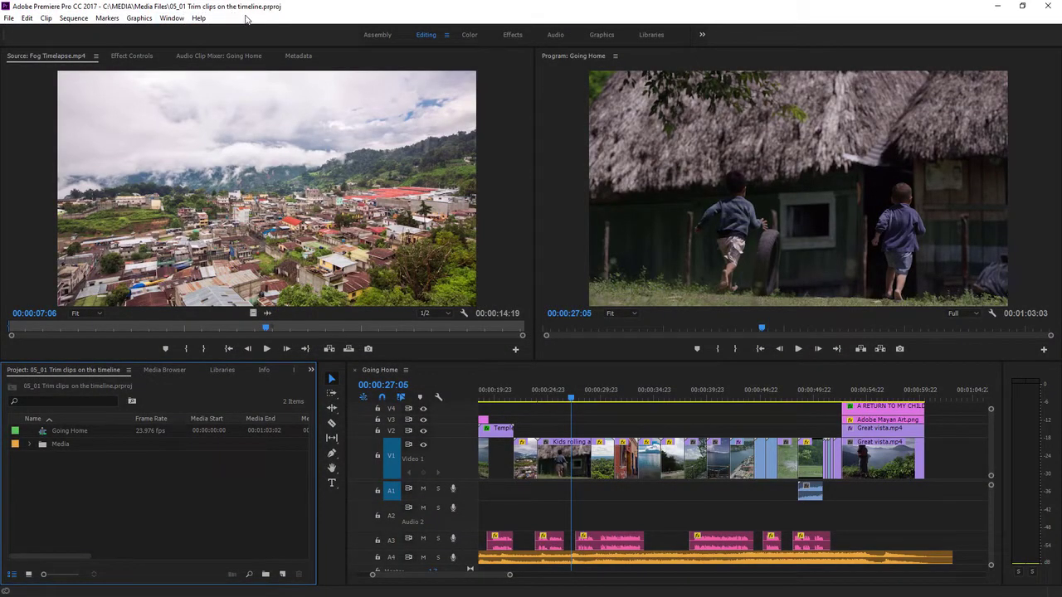
Step: Trim the Kids rolling a tire clip's end back 00:00:02:13, leaving a gap before Forest Timelapse
key("alt+Tab")
left_click(592, 421)
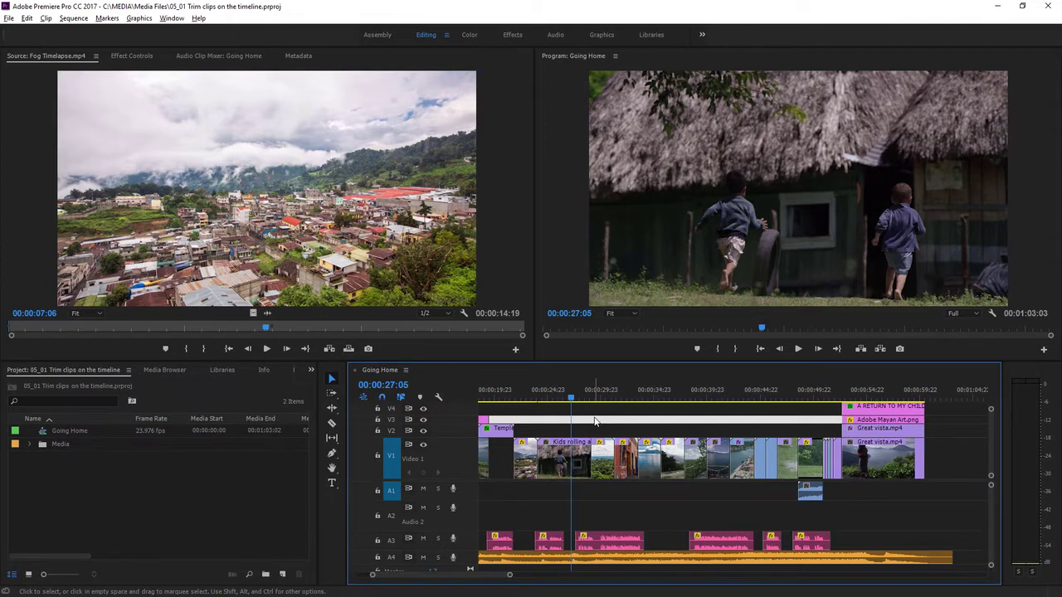
left_click(567, 448)
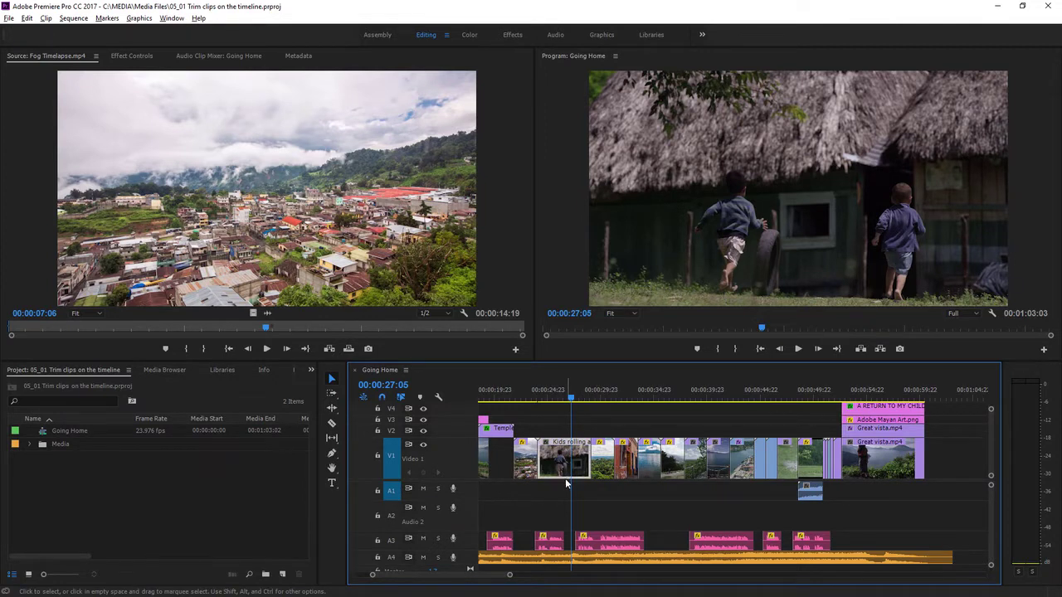
left_click_drag(510, 575, 481, 585)
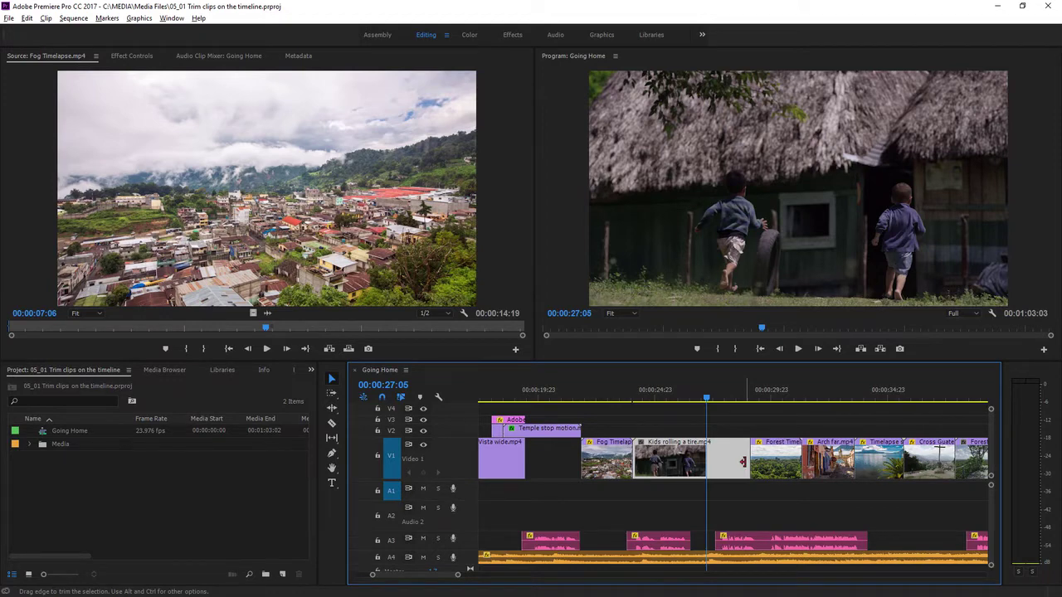
left_click_drag(741, 462, 691, 461)
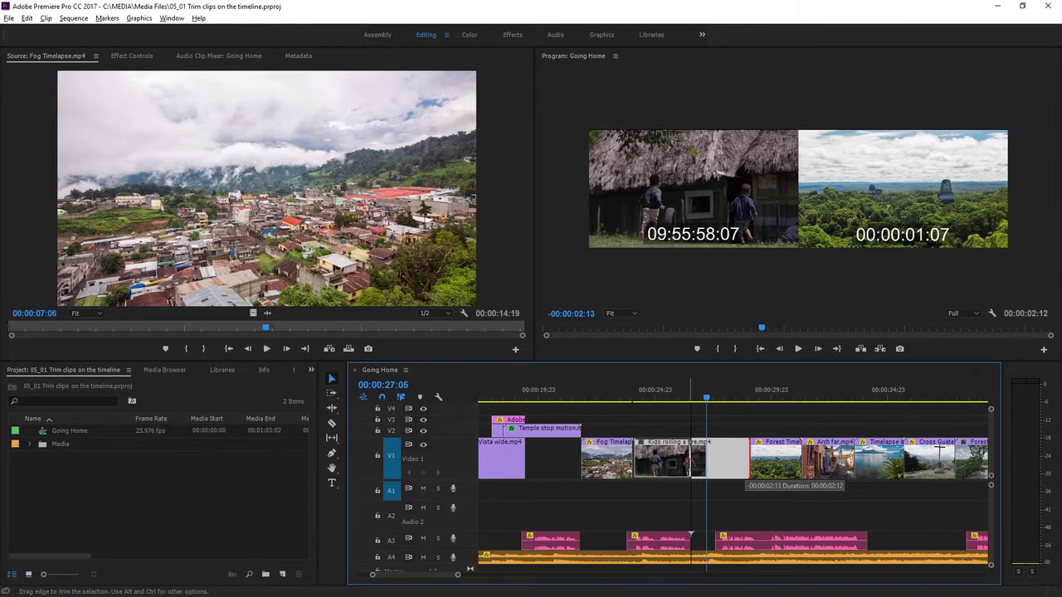
left_click_drag(690, 461, 690, 463)
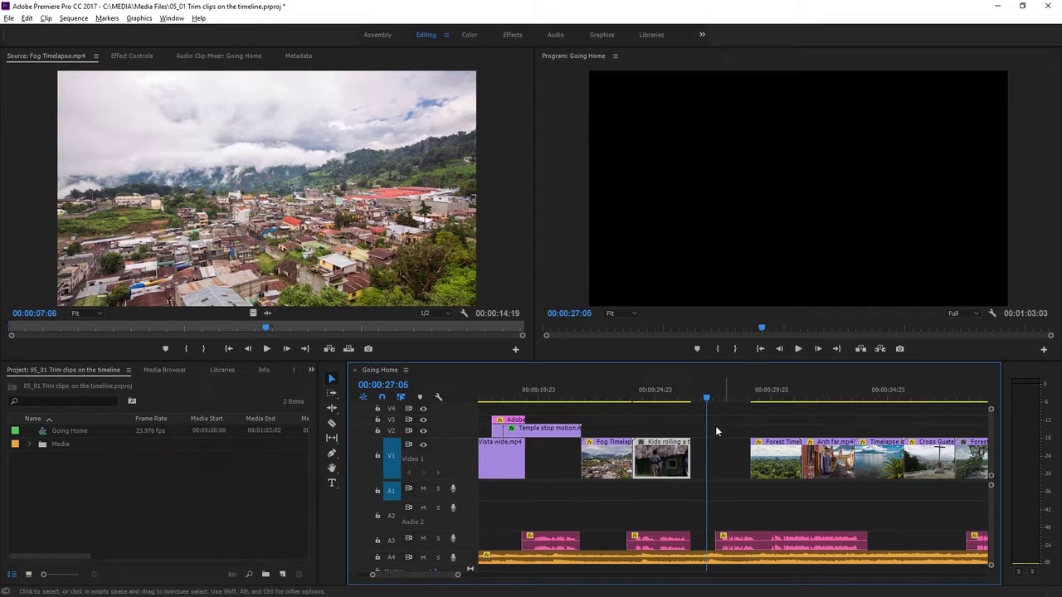
Step: Park the playhead at 00:00:25:17 and drag the Kids clip's out point partway into the gap
left_click(672, 400)
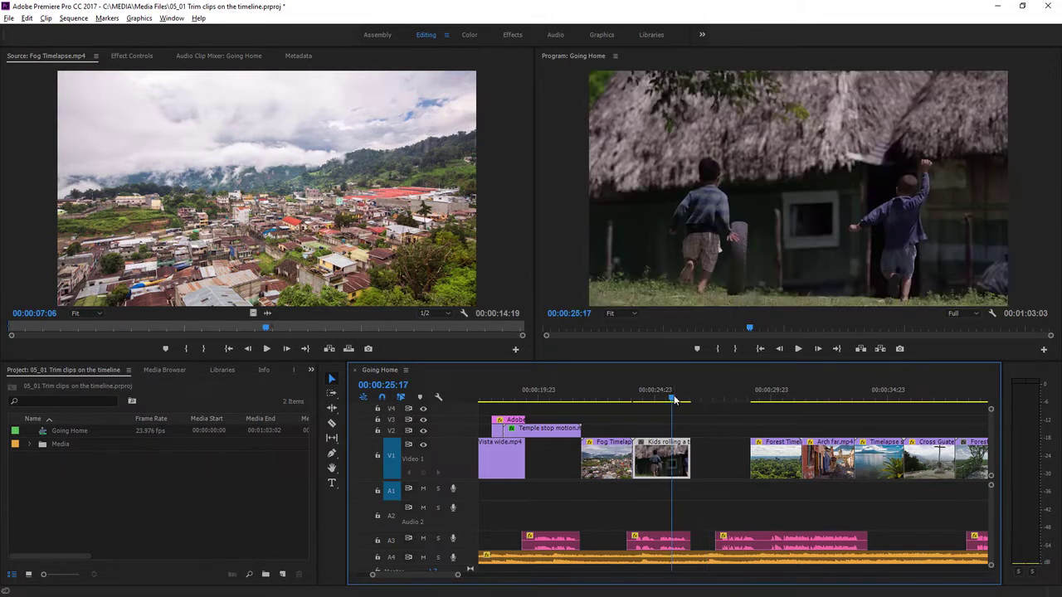
left_click(710, 448)
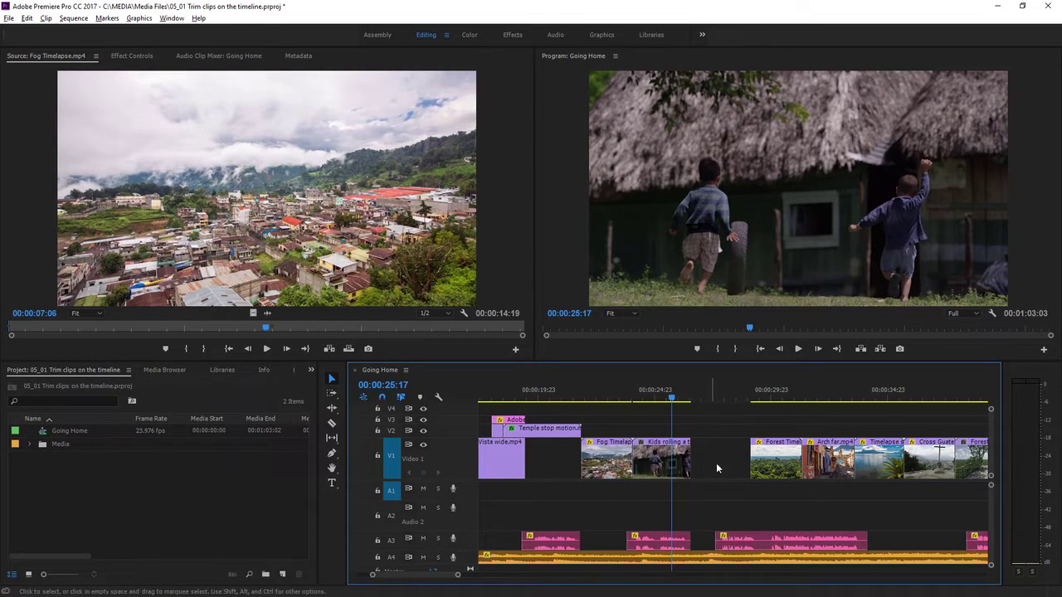
left_click(720, 468)
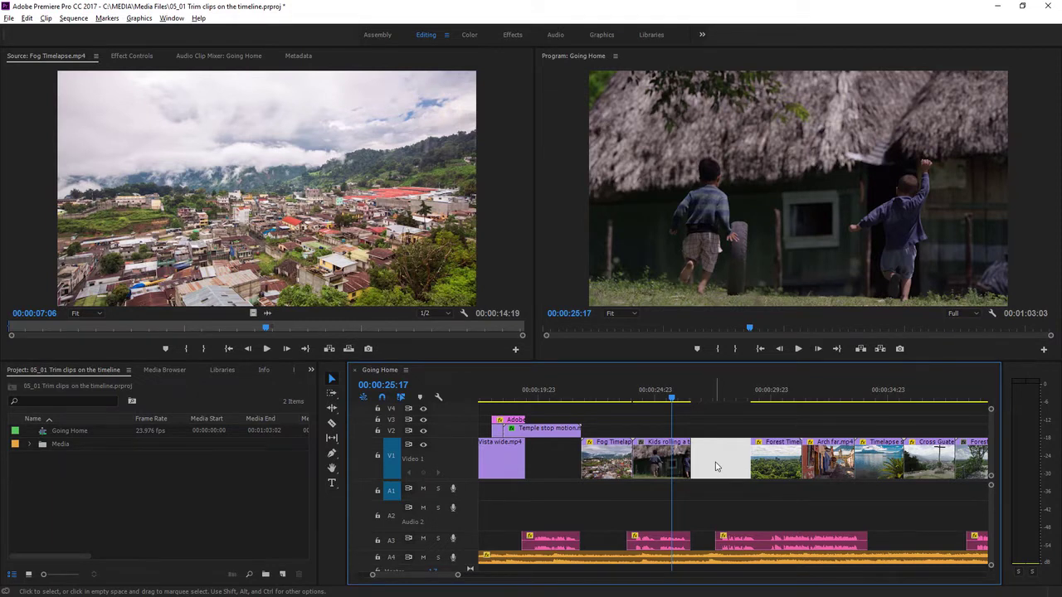
key("ctrl+shift+a")
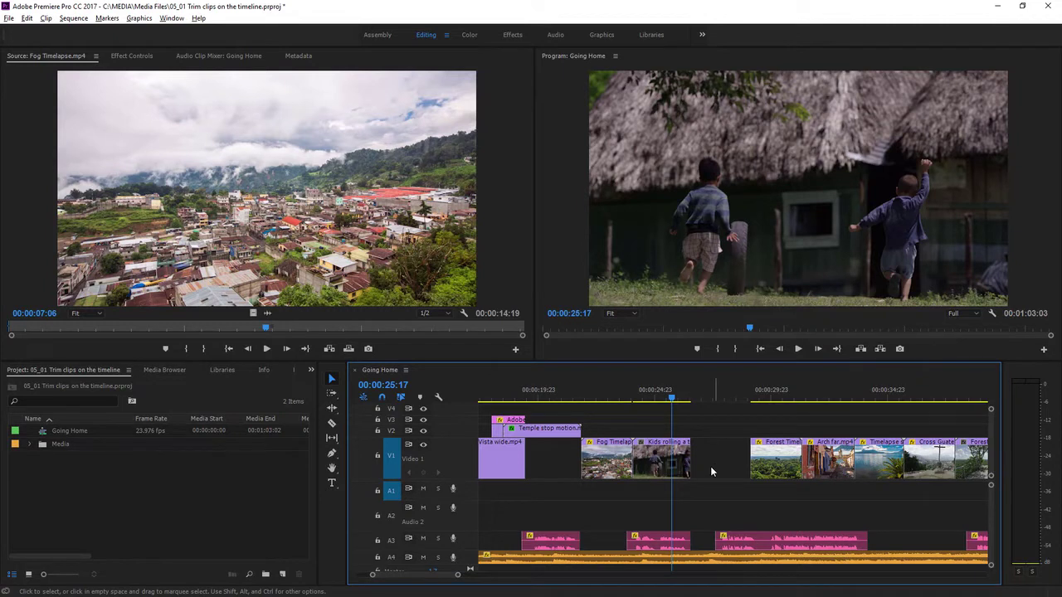
left_click(689, 460)
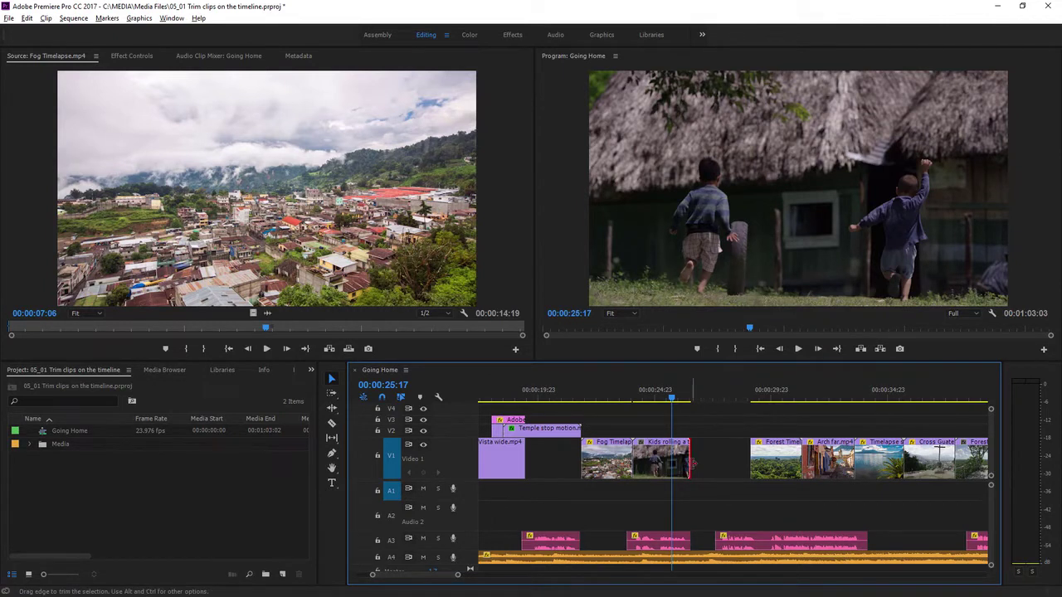
left_click_drag(688, 461, 706, 463)
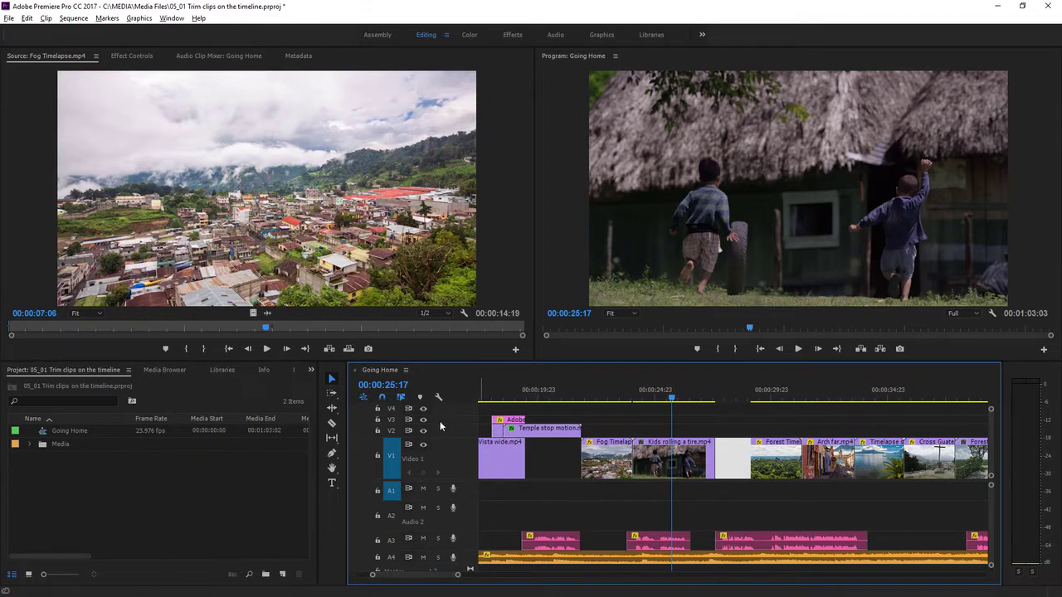
Step: Test ripple-trimming the Kids clip's out point with the Ripple Edit tool, undoing each attempt
left_click(333, 409)
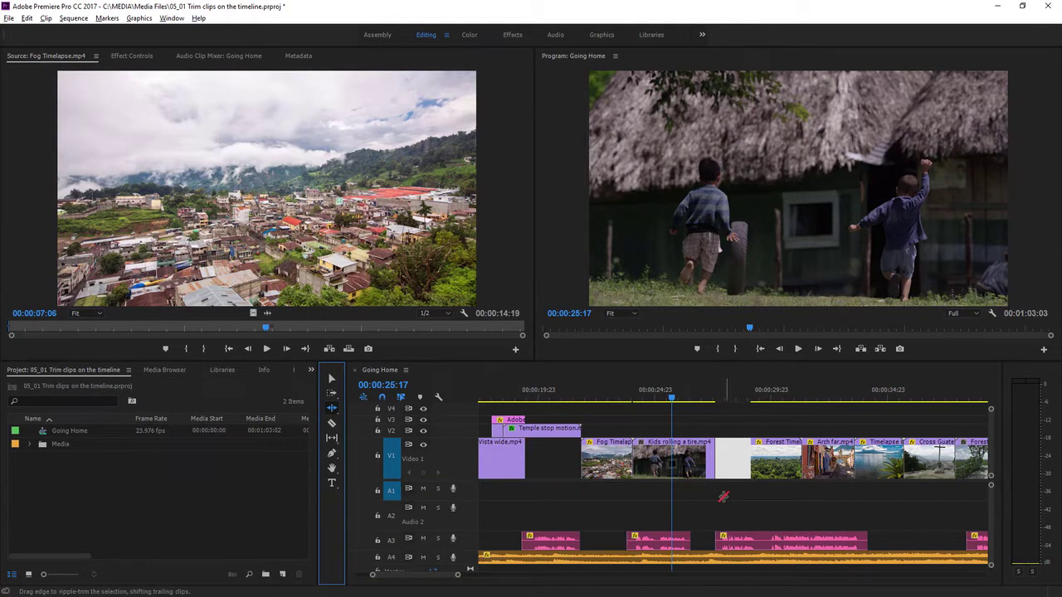
key("ctrl+z")
key("ctrl+shift+z")
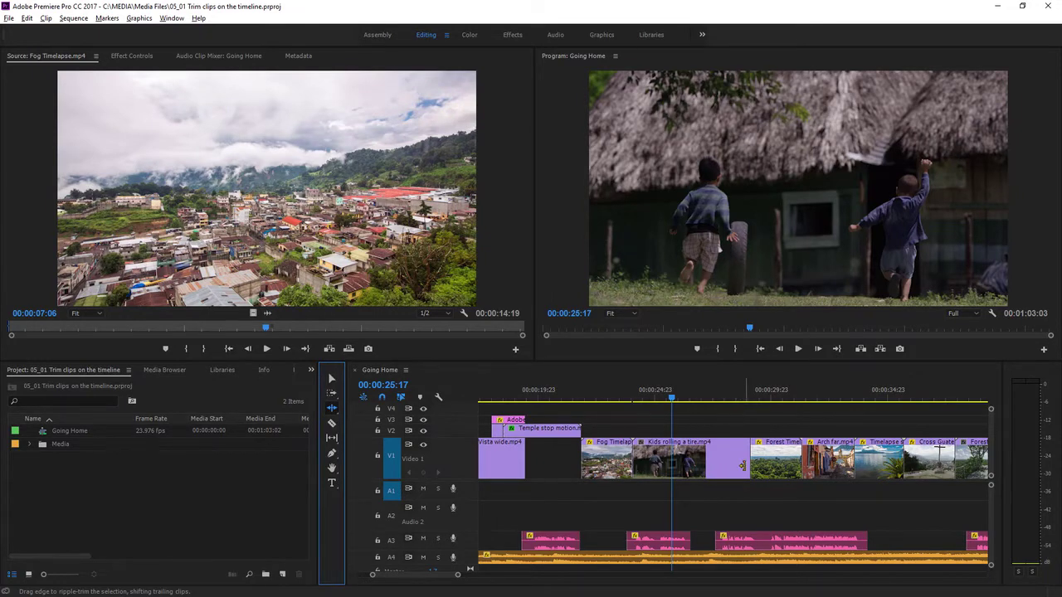
left_click_drag(742, 466, 717, 467)
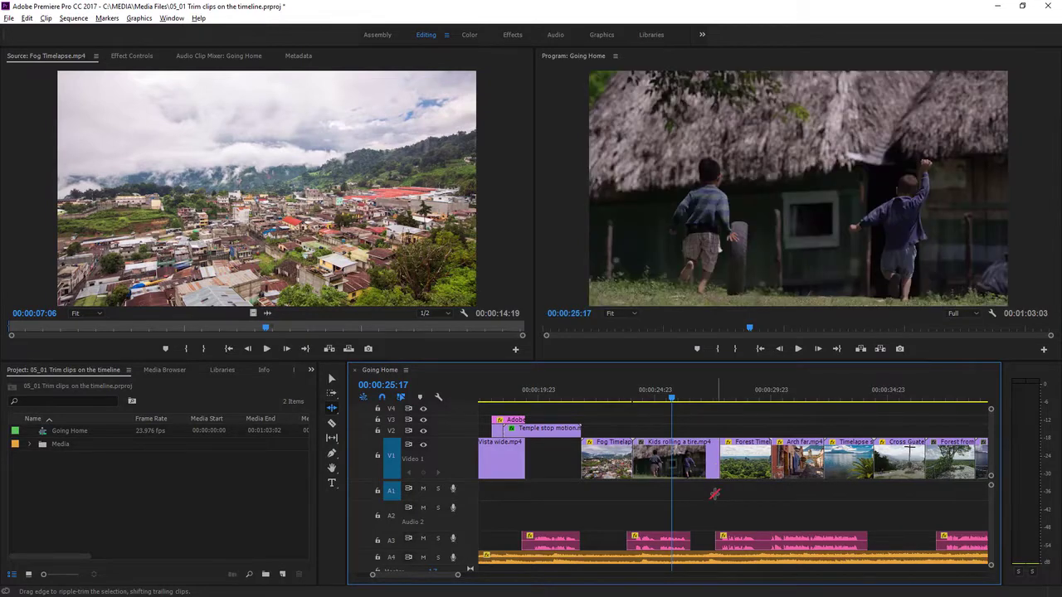
key("ctrl+z")
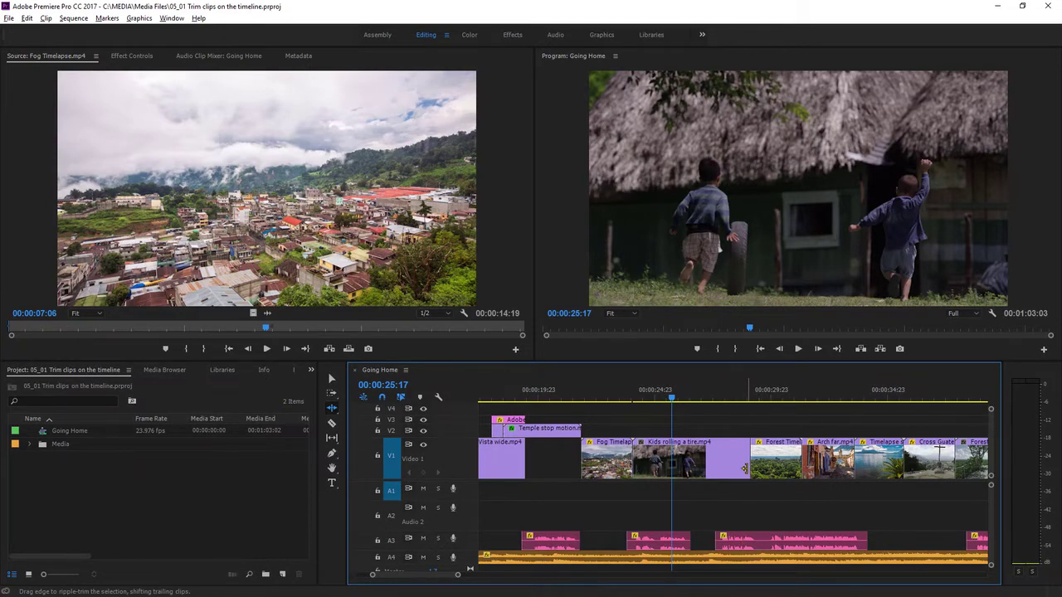
left_click_drag(745, 469, 707, 470)
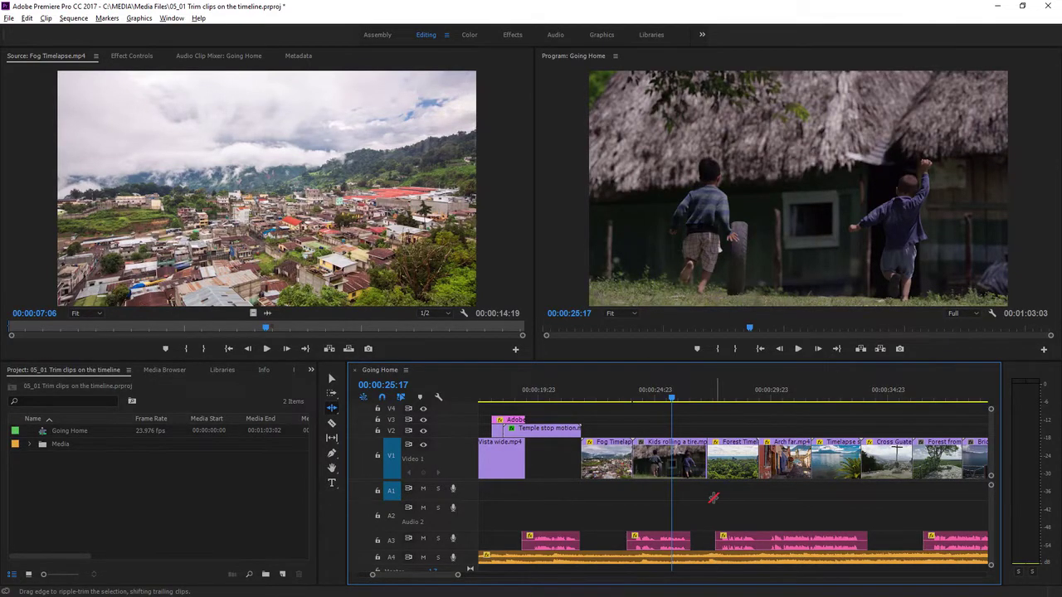
key("ctrl+z")
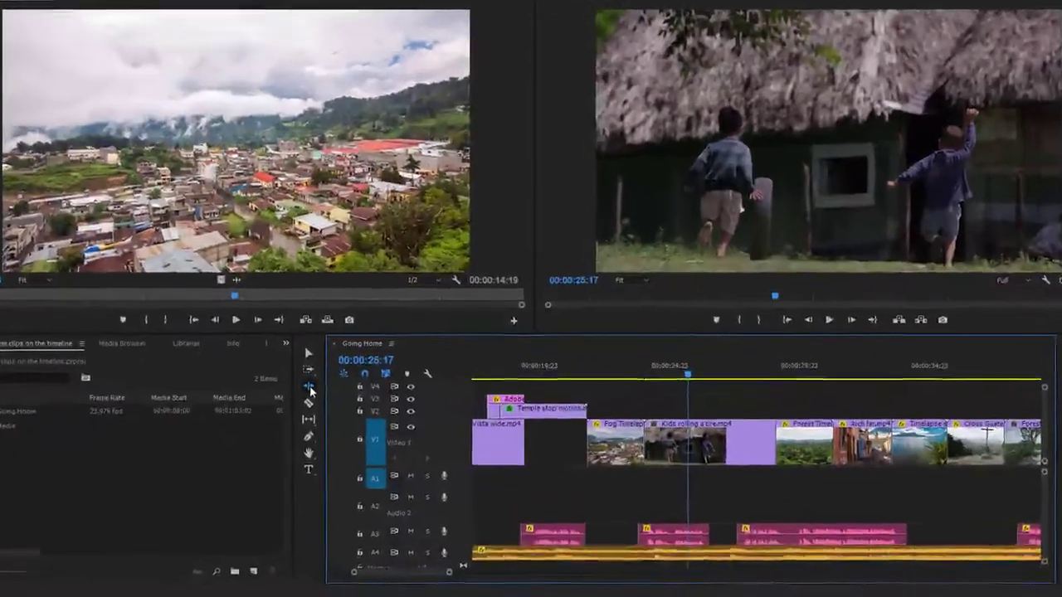
Step: Roll the Kids/Forest Timelapse cut later with the Rolling Edit tool, fine-tuning its final position
left_click(333, 409)
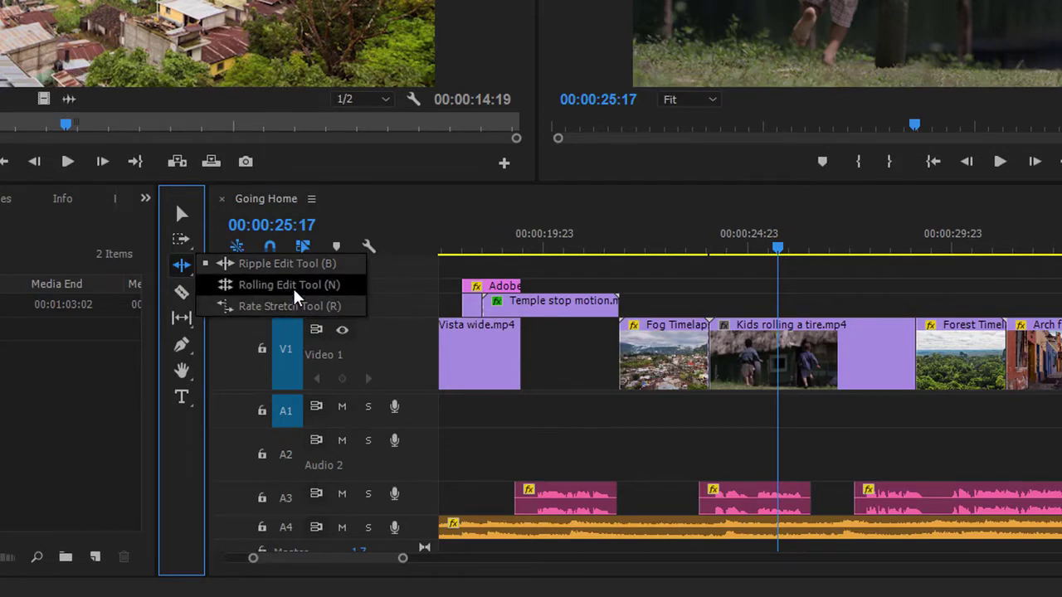
left_click(295, 292)
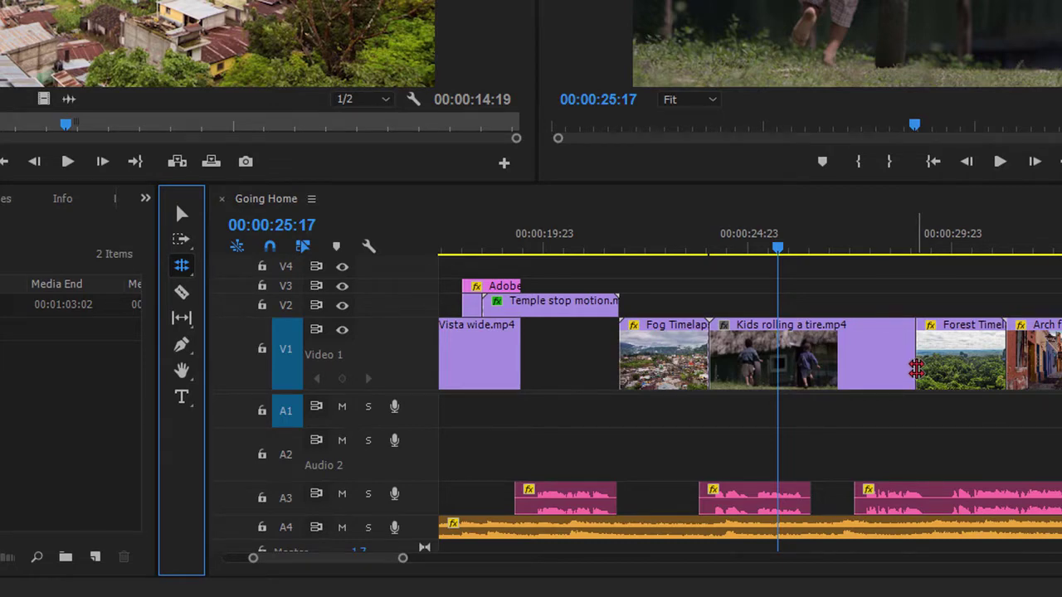
left_click(916, 369)
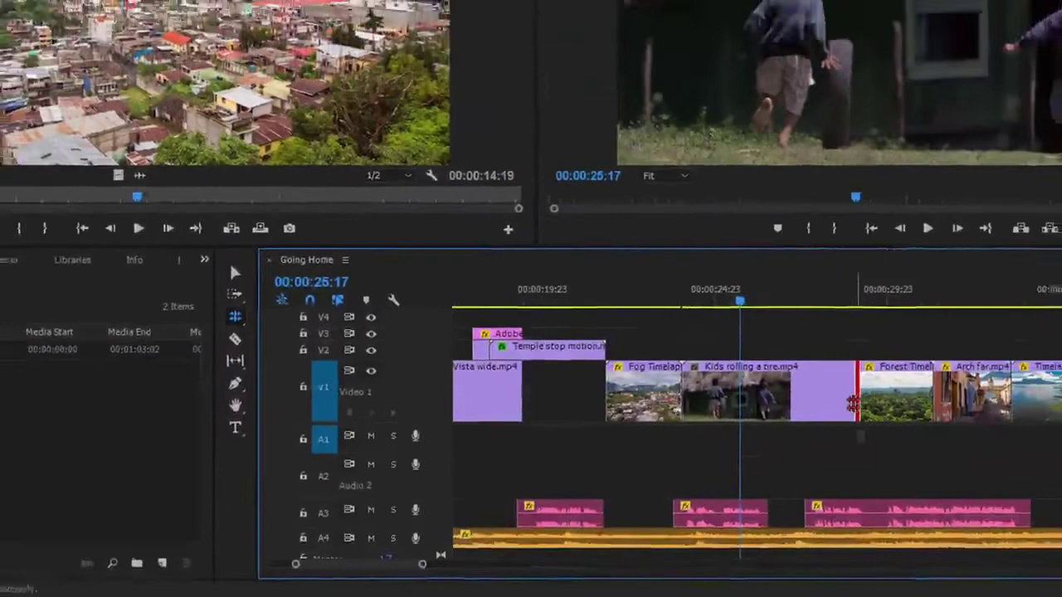
left_click_drag(852, 403, 875, 404)
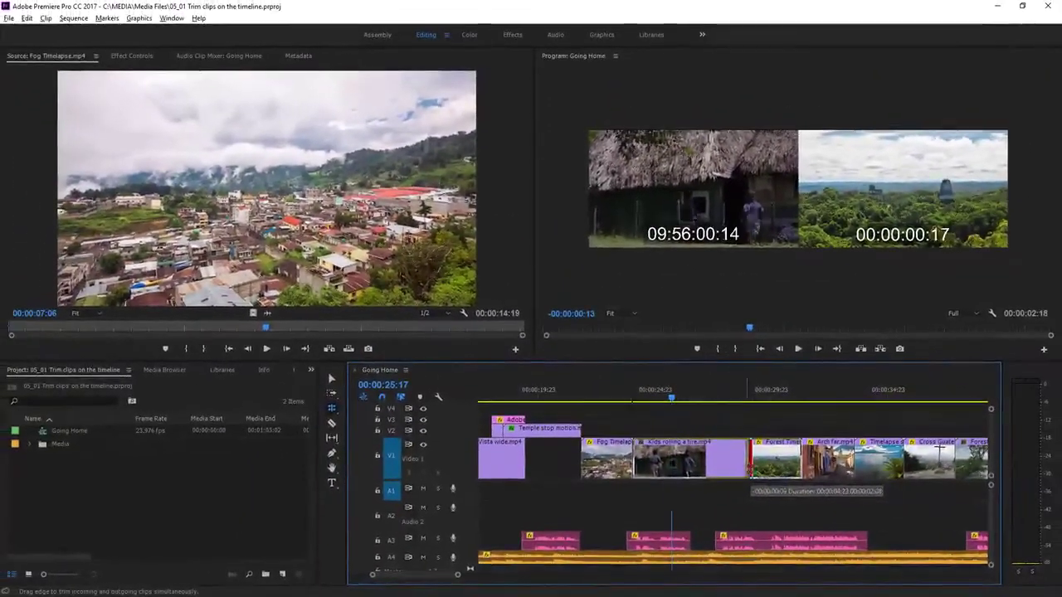
mouse_move(749, 465)
left_mouse_down()
mouse_move(787, 467)
mouse_move(764, 470)
left_mouse_up()
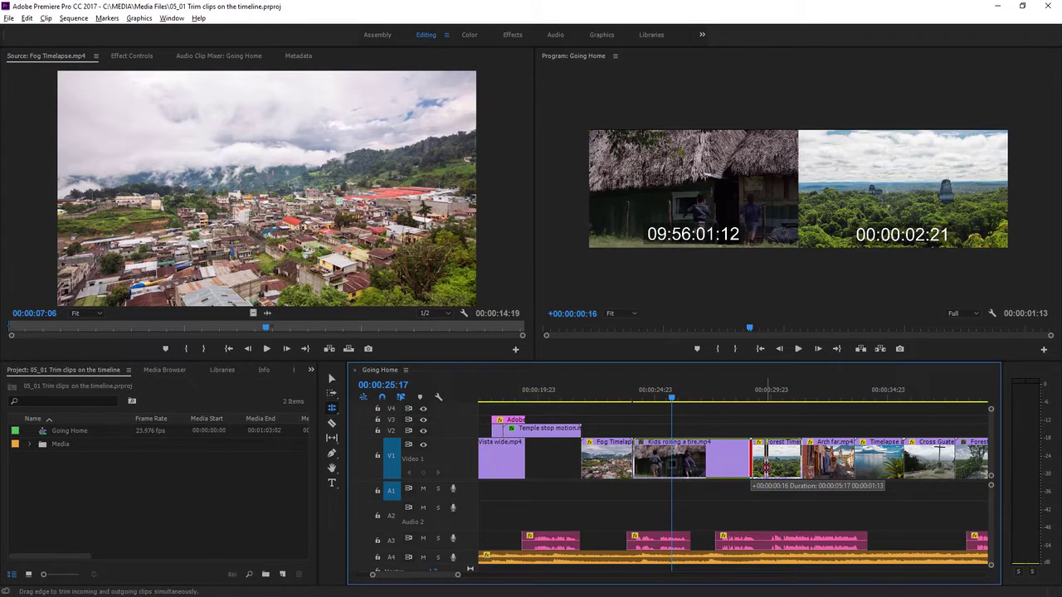
left_click_drag(763, 467, 771, 468)
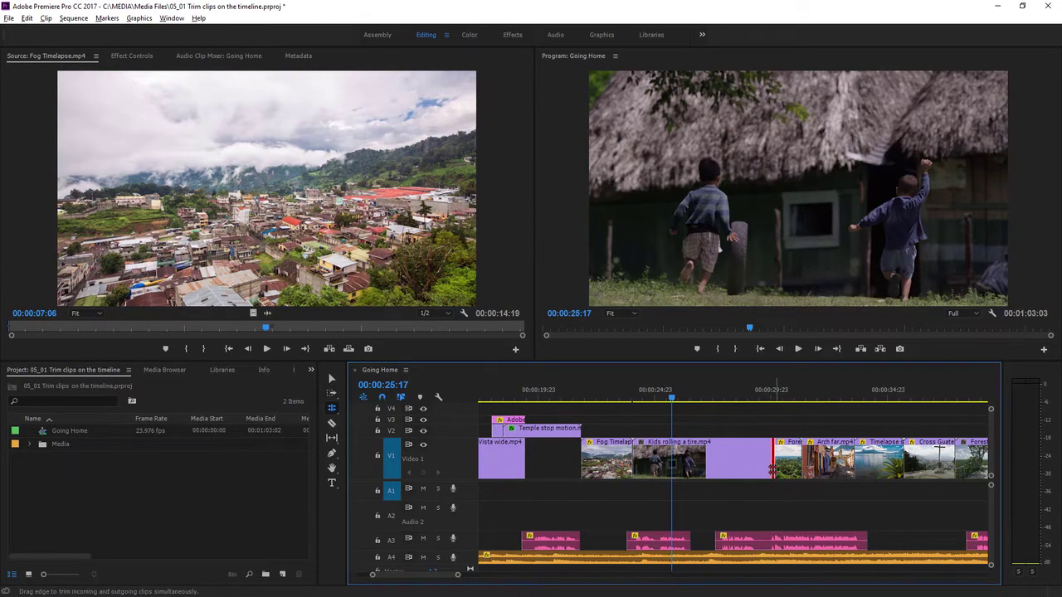
left_click_drag(772, 468, 718, 468)
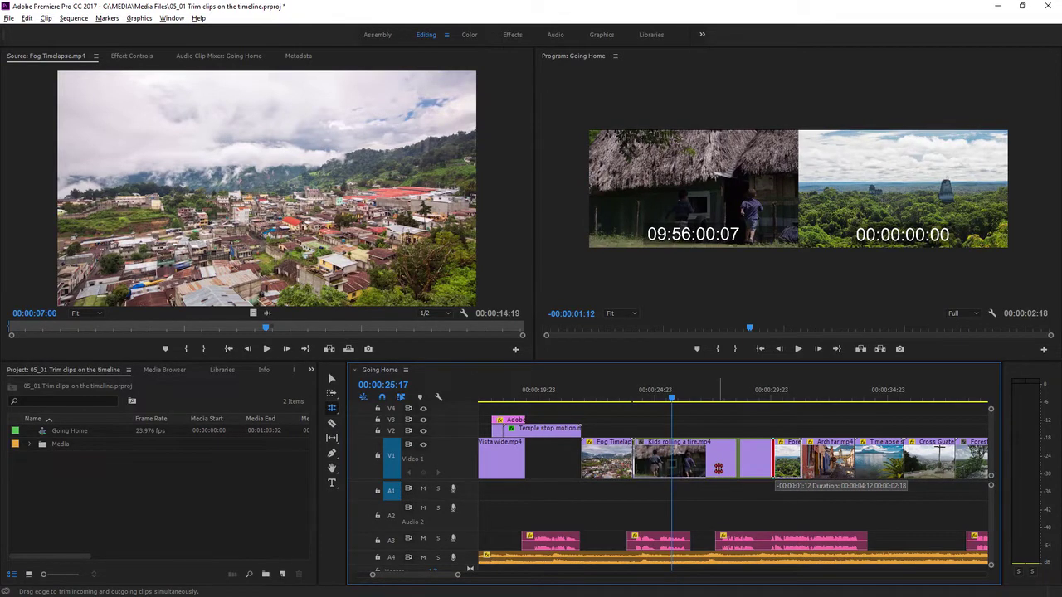
left_click_drag(718, 469, 736, 469)
left_click(332, 379)
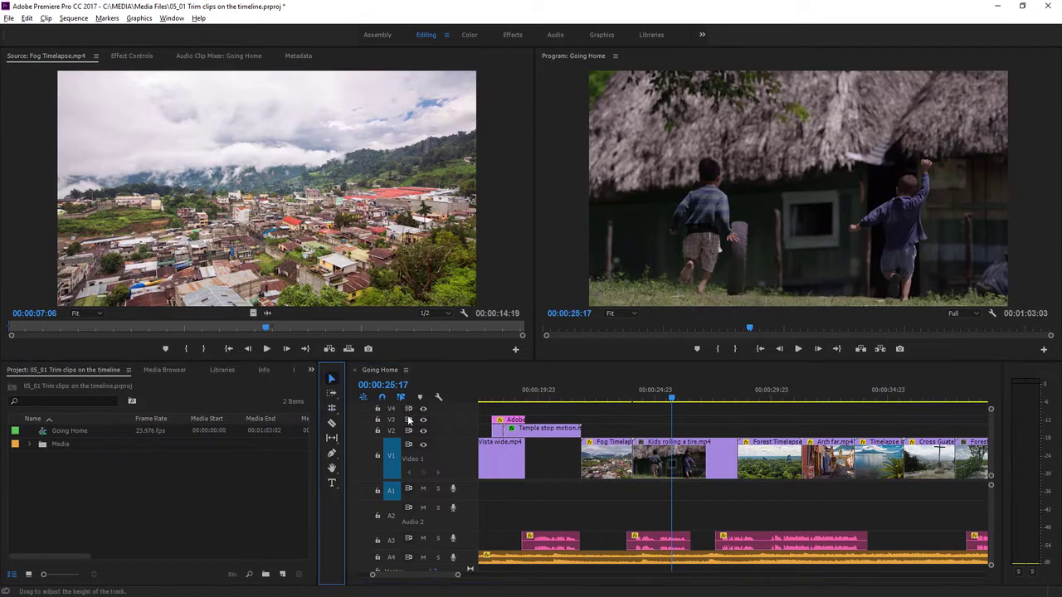
left_click(693, 401)
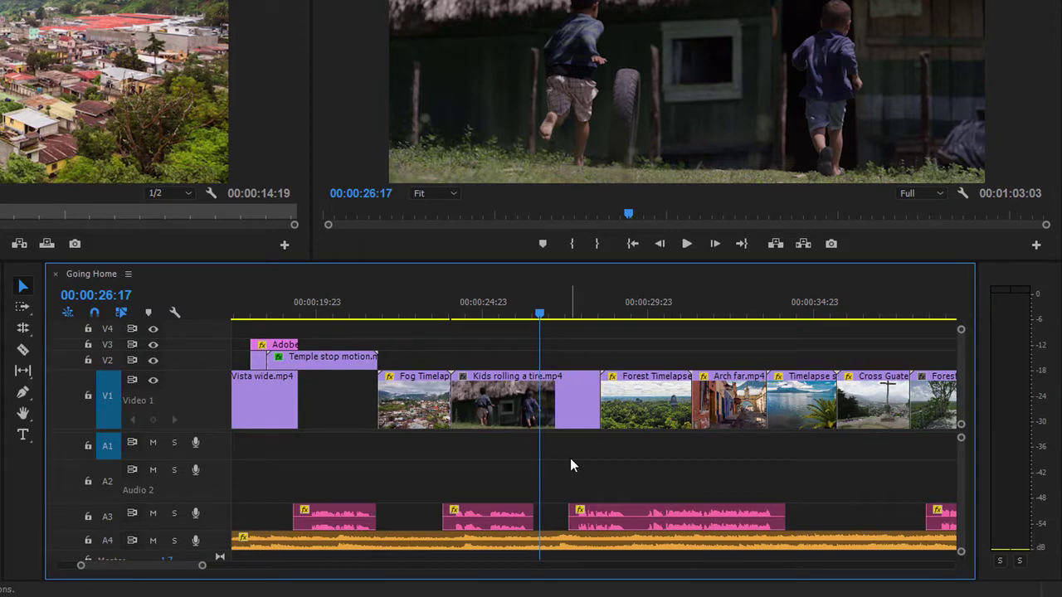
key("w")
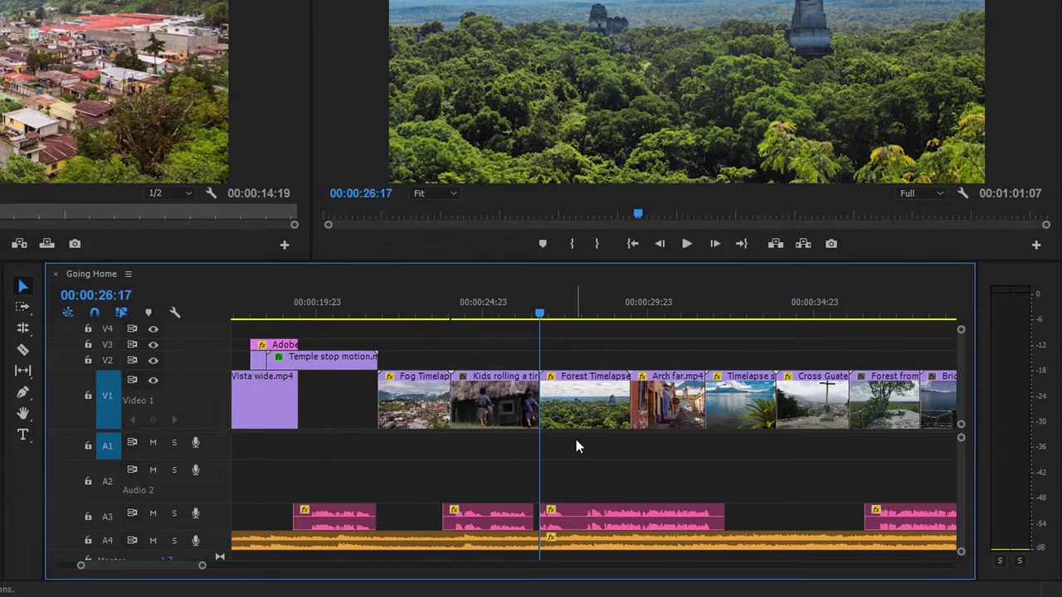
left_click(602, 313)
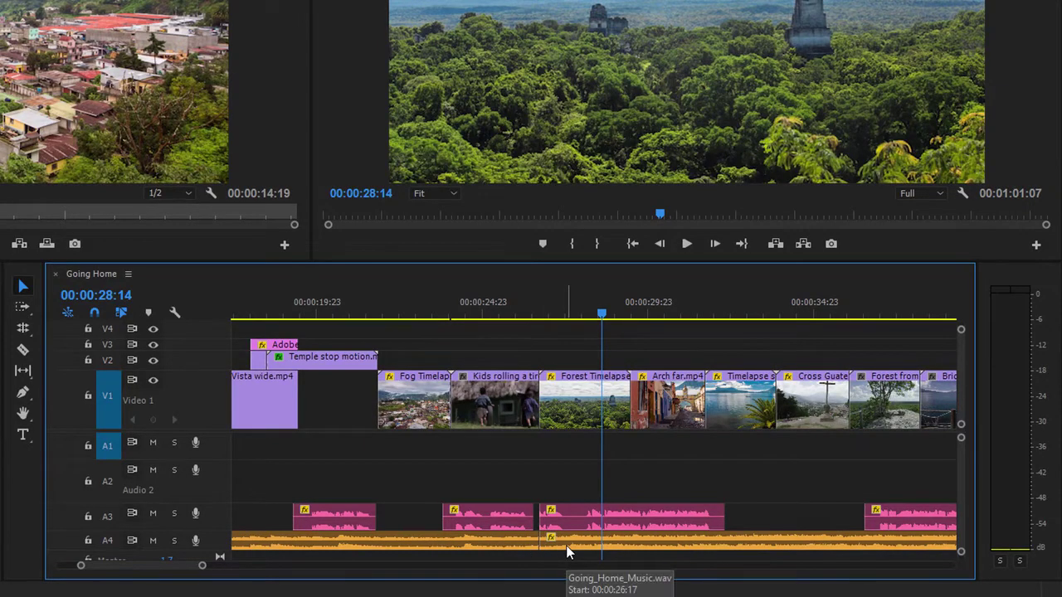
key("ctrl+z")
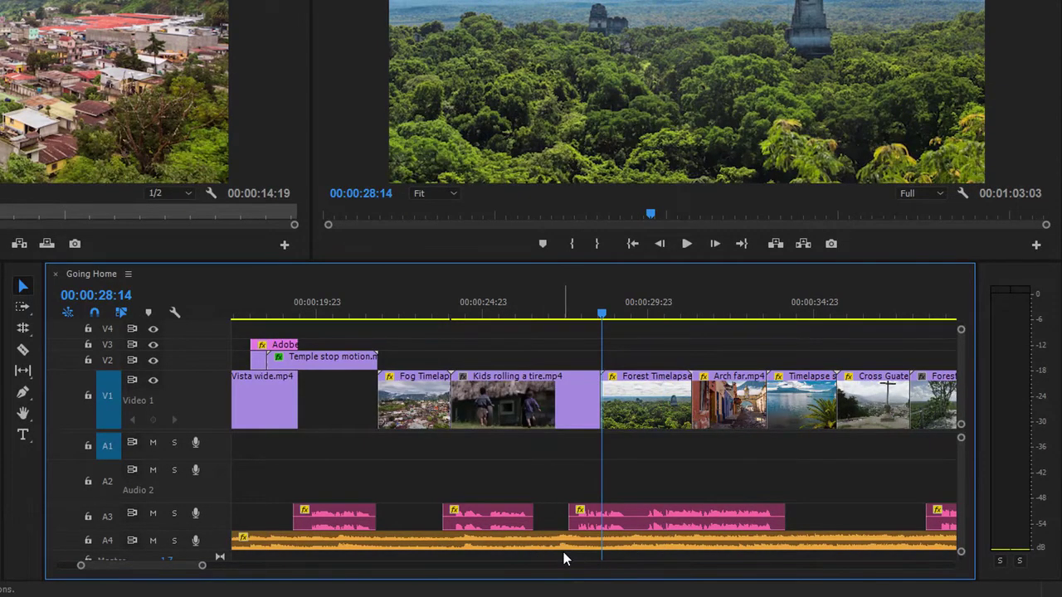
left_click(473, 319)
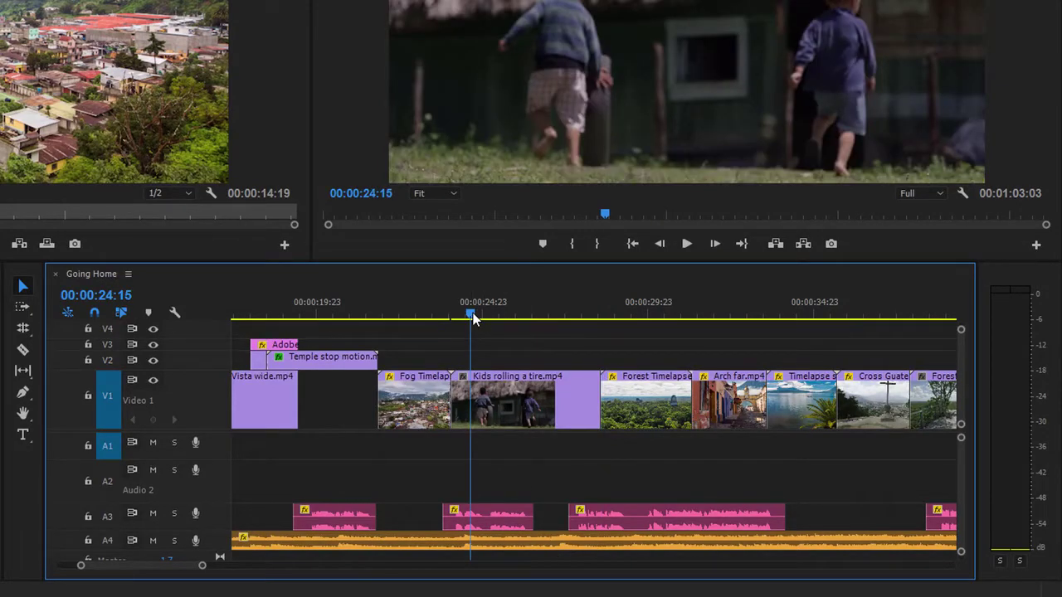
key("w")
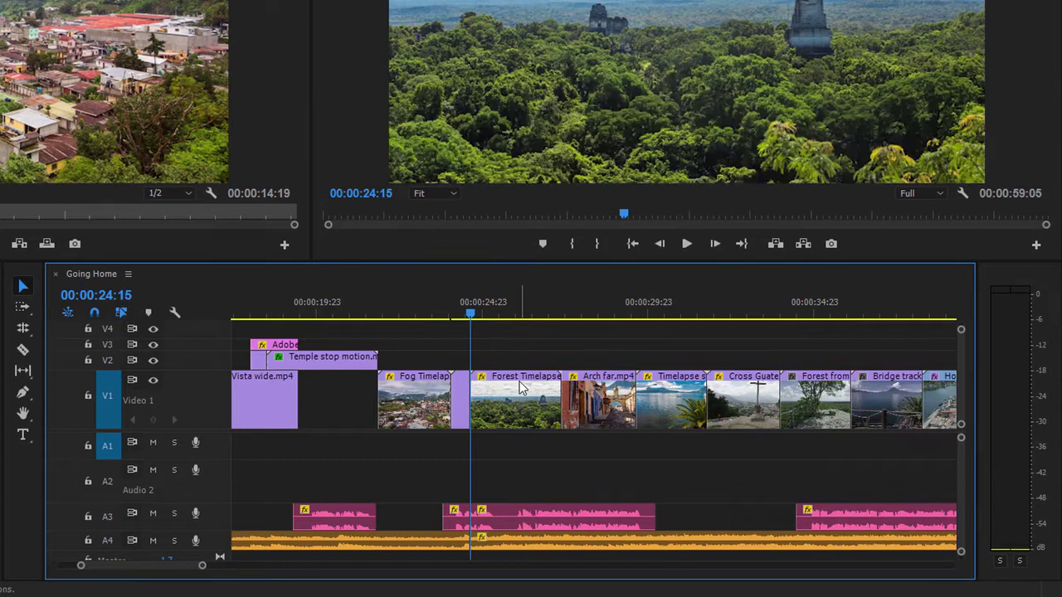
left_click(509, 317)
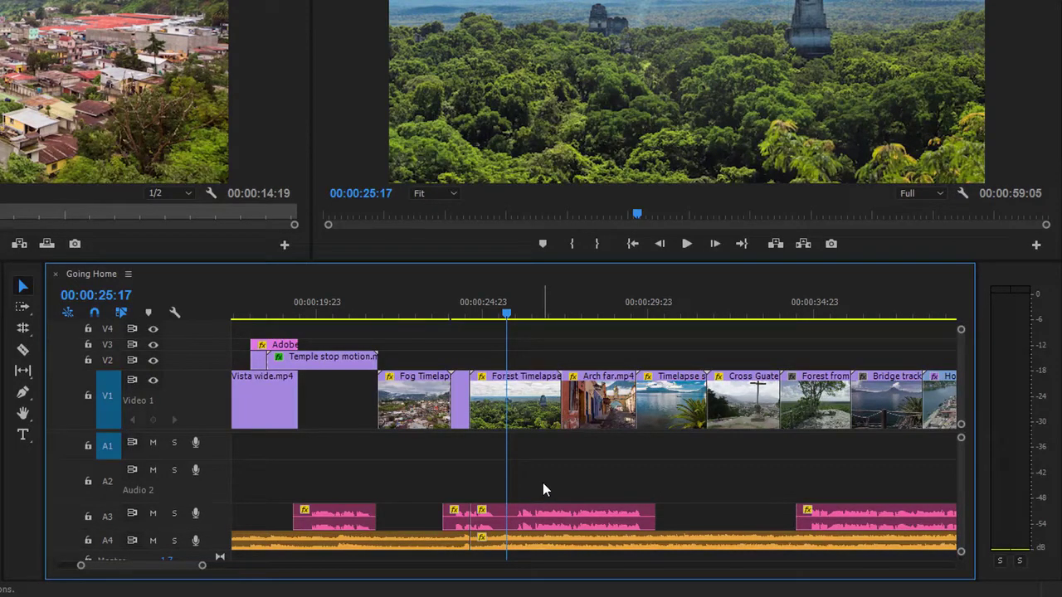
key("ctrl+z")
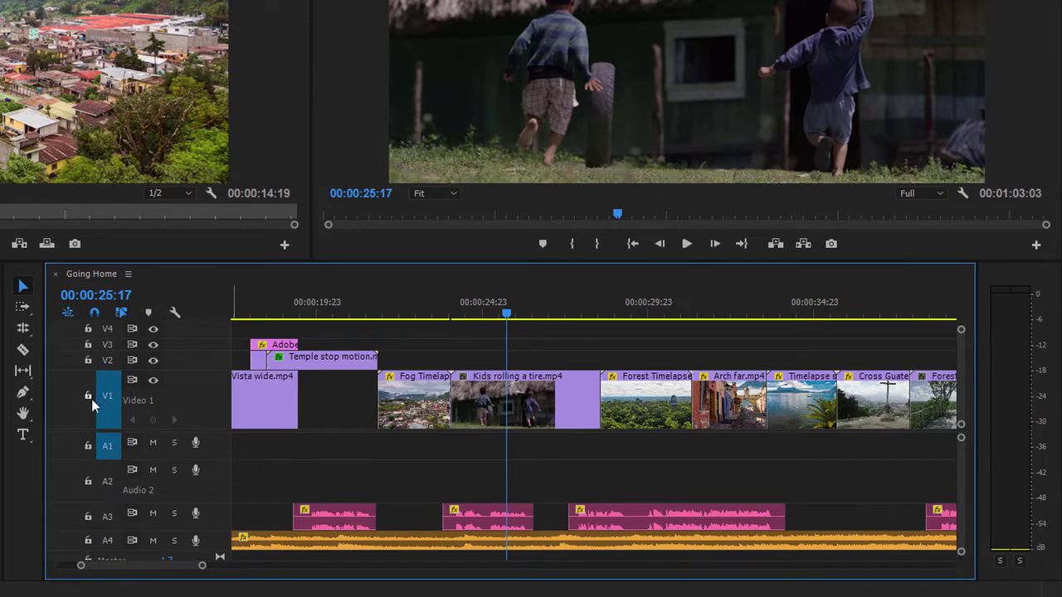
Step: Lock audio tracks A2–A4, then test W and Q ripple trims on Kids rolling a tire, undoing both
left_click(89, 540)
left_click(87, 516)
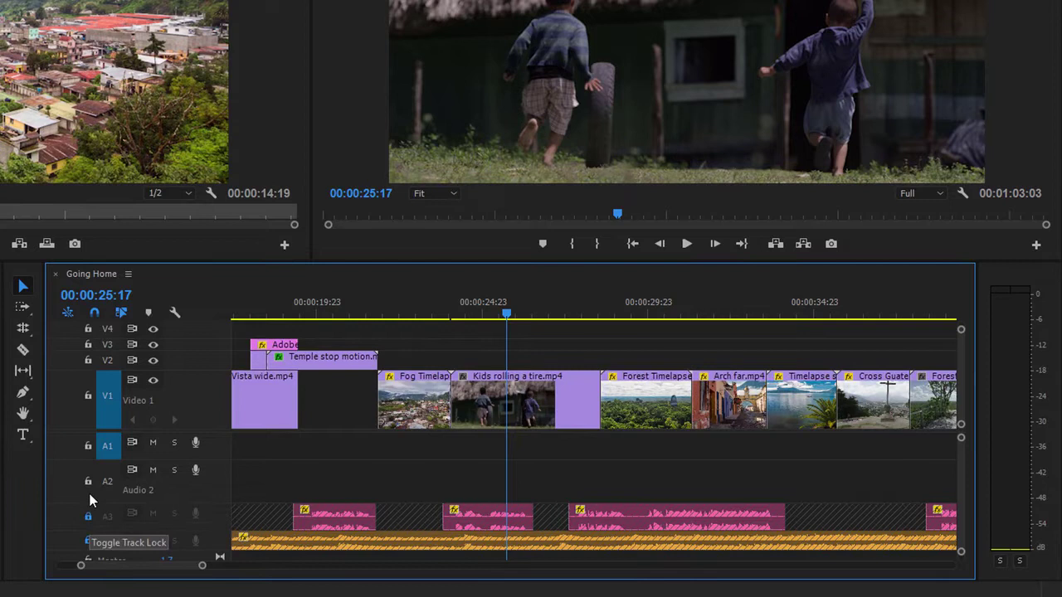
left_click(87, 479)
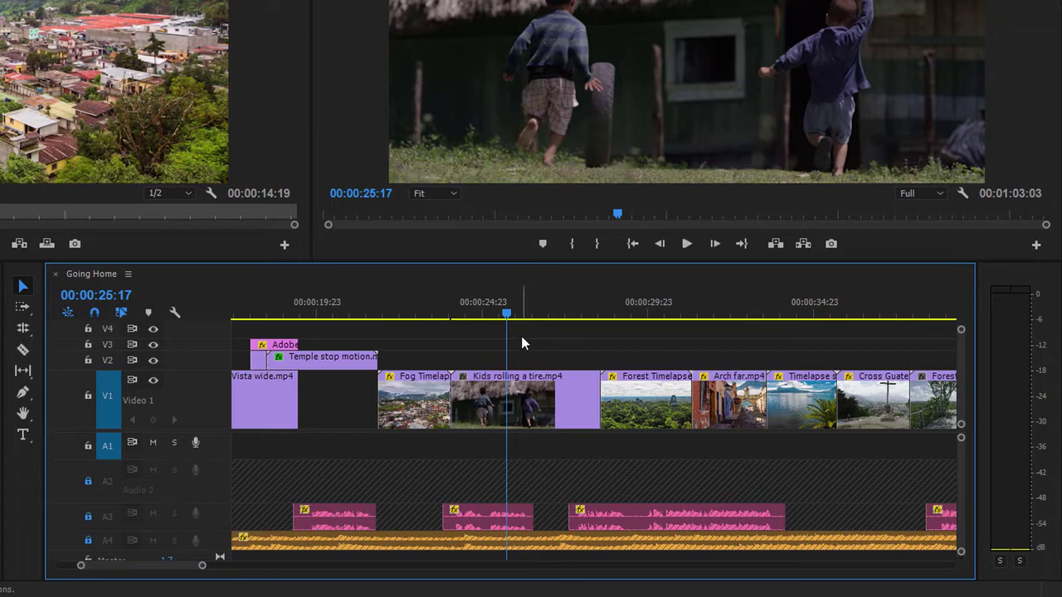
key("w")
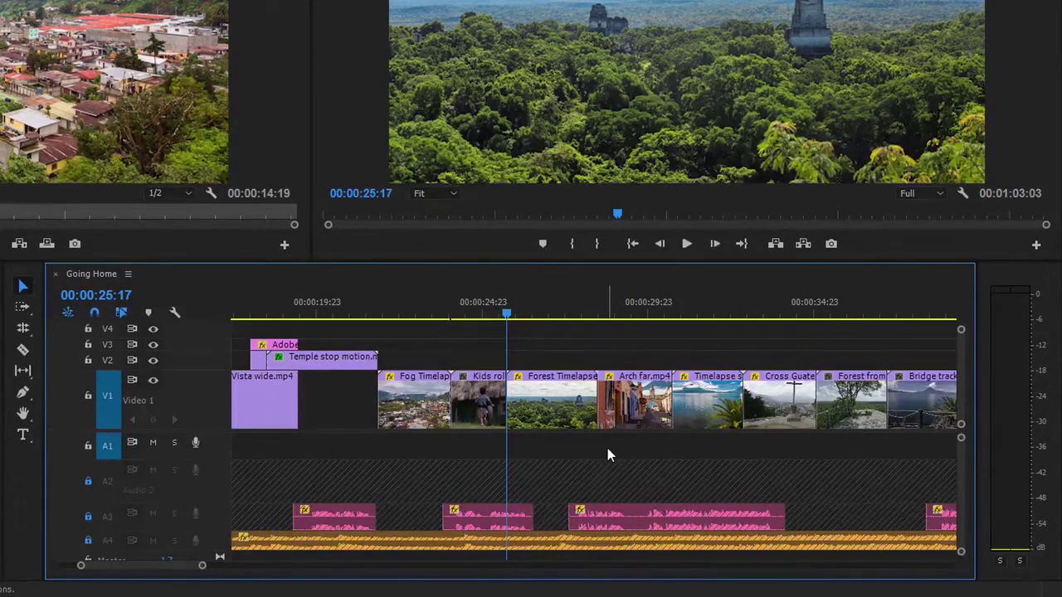
key("ctrl+z")
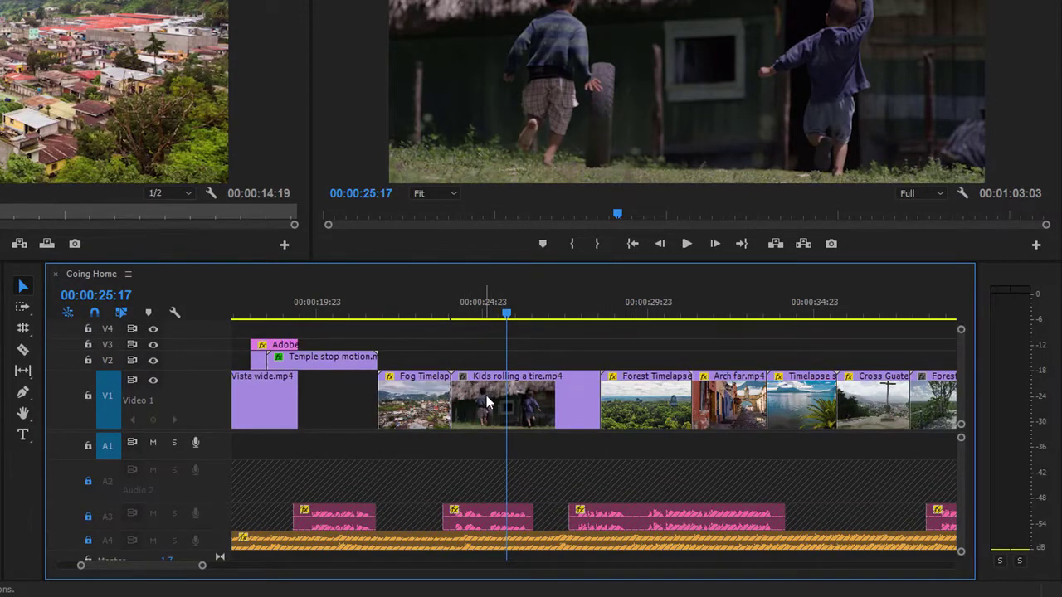
key("Up")
key("q")
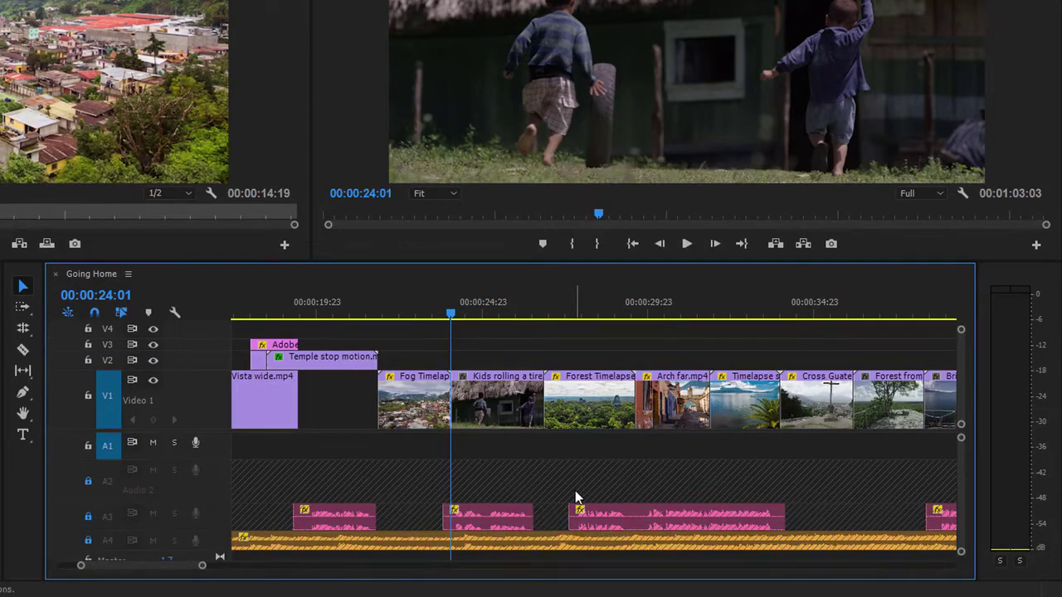
key("ctrl+z")
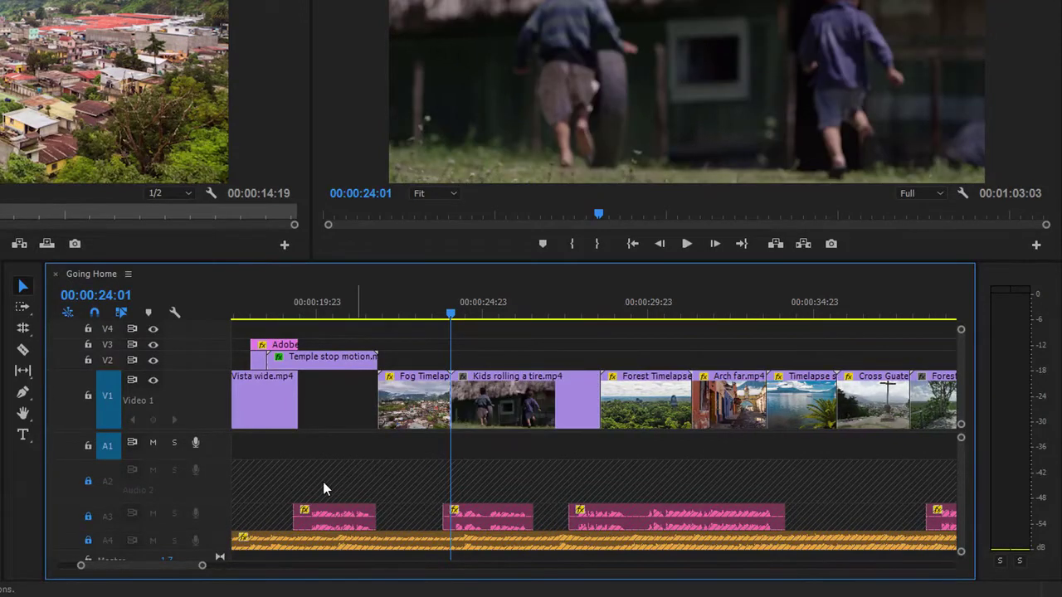
Step: Unlock A2–A4 and open the project '05_02 Trim clips in the Program monitor'
left_click(86, 540)
left_click(88, 517)
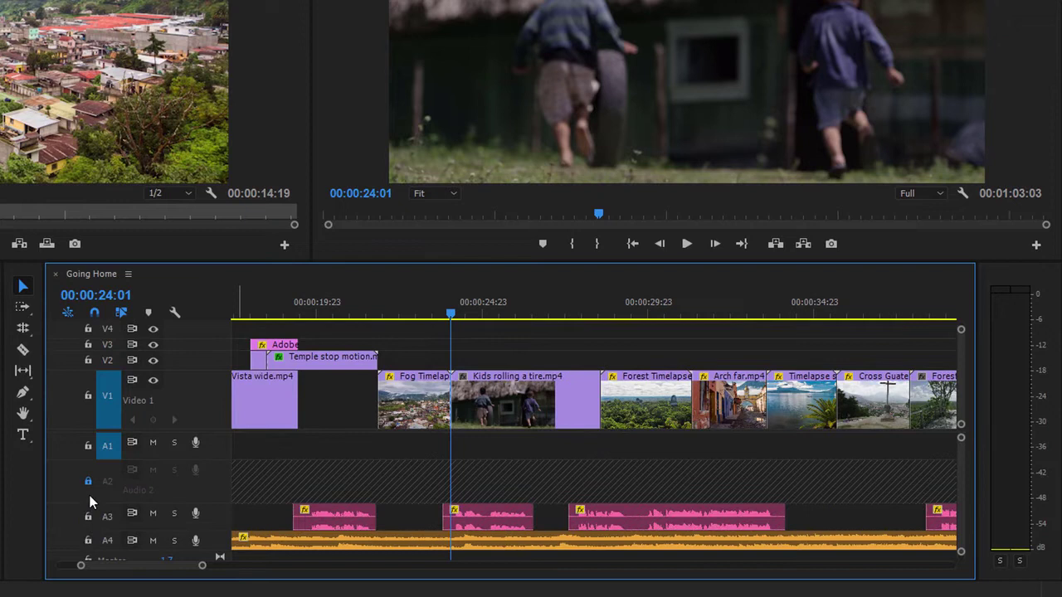
left_click(88, 481)
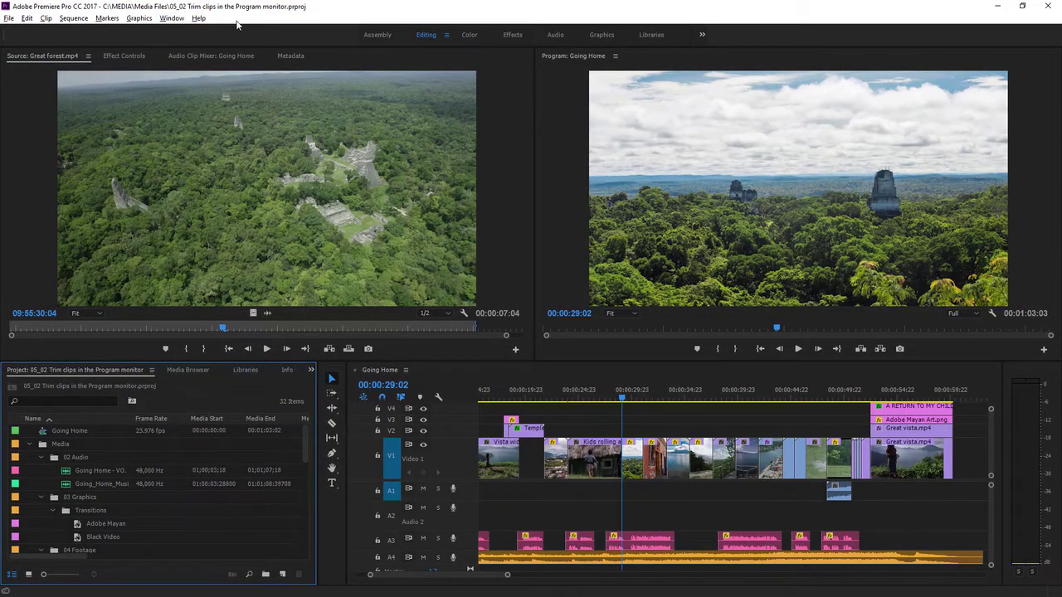
key("alt+Tab")
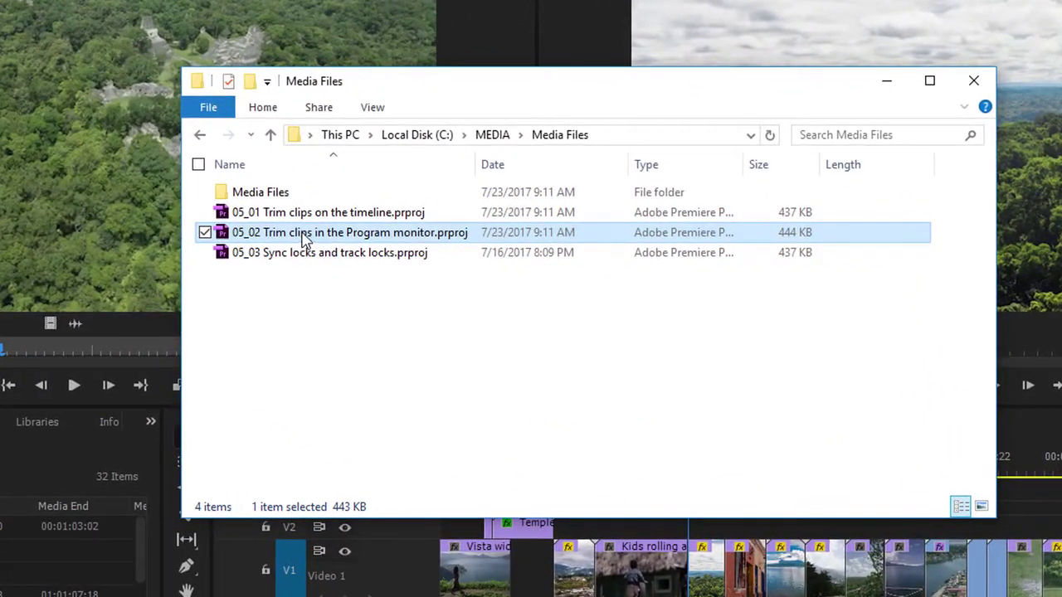
double_click(304, 240)
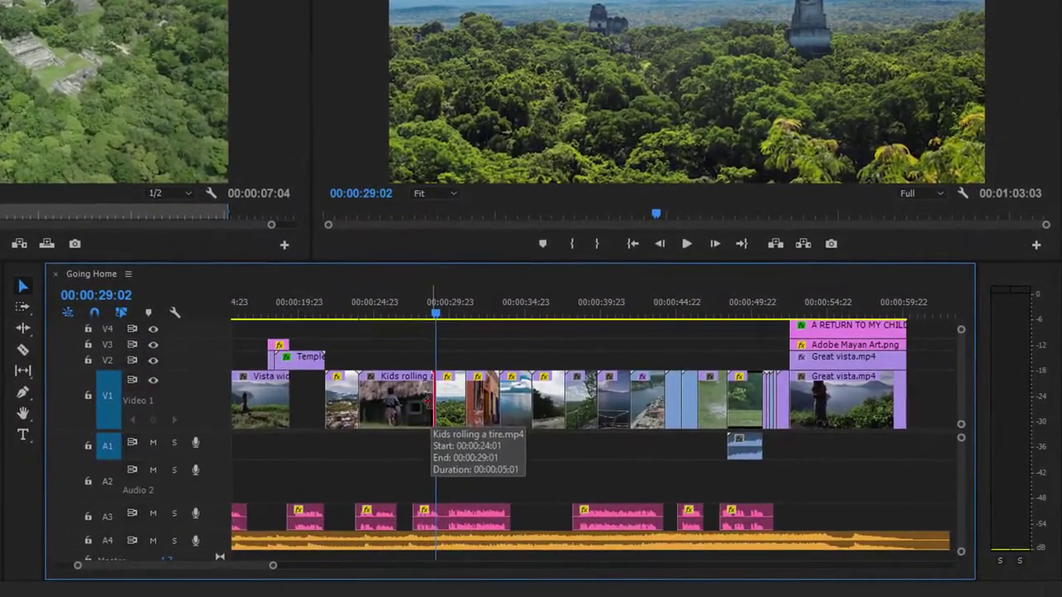
Step: Enter Trim Mode at the Kids rolling a tire edit, showing outgoing 09:56:00:20 and incoming 00:00:01:07
double_click(431, 424)
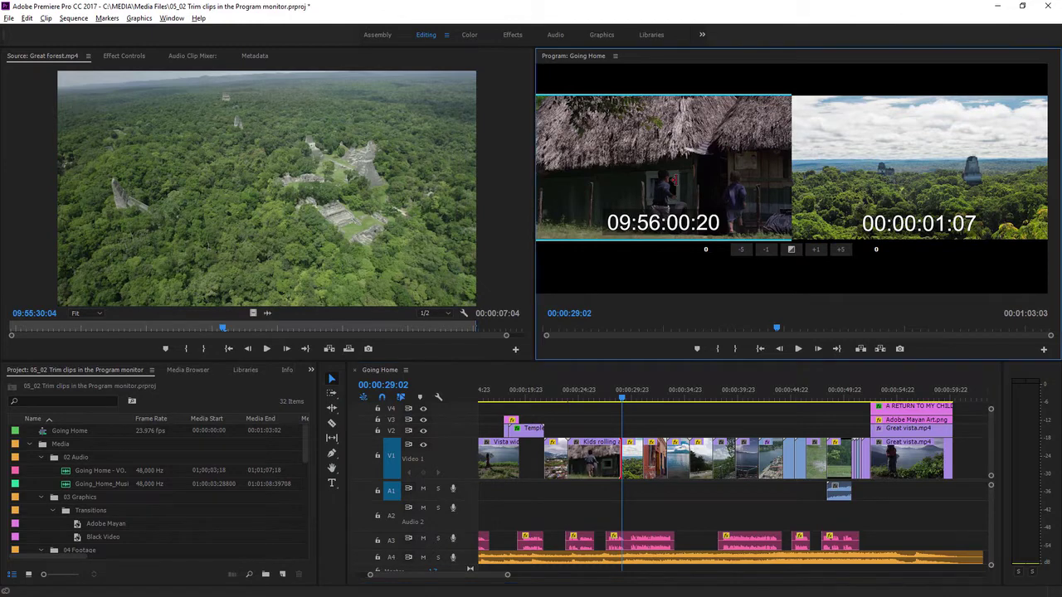
Step: Shorten Kids rolling a tire's end by 101 frames in the trim view and play back the edit
left_click_drag(713, 166, 630, 166)
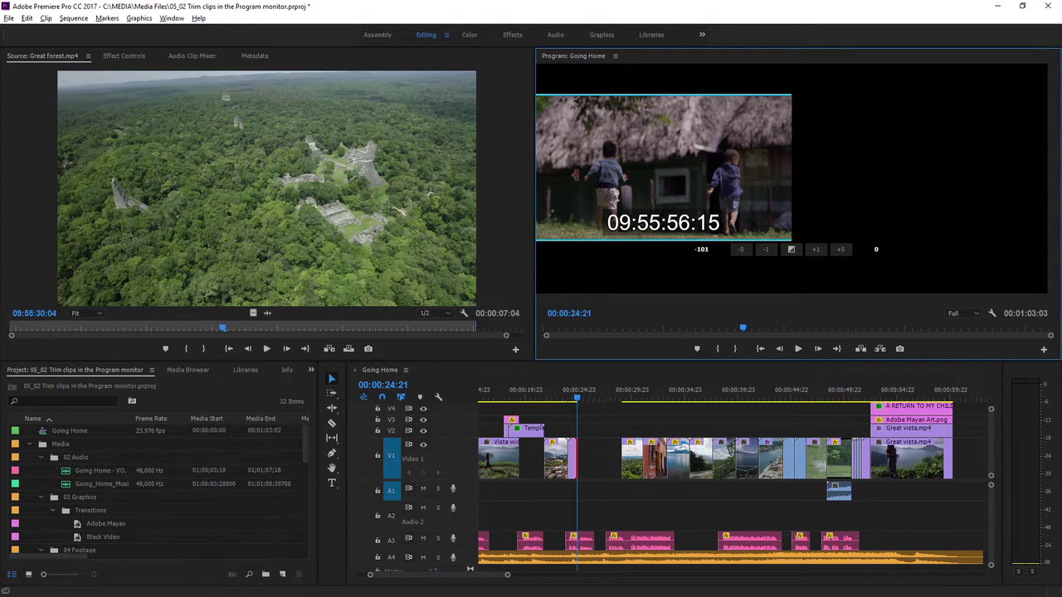
key("space")
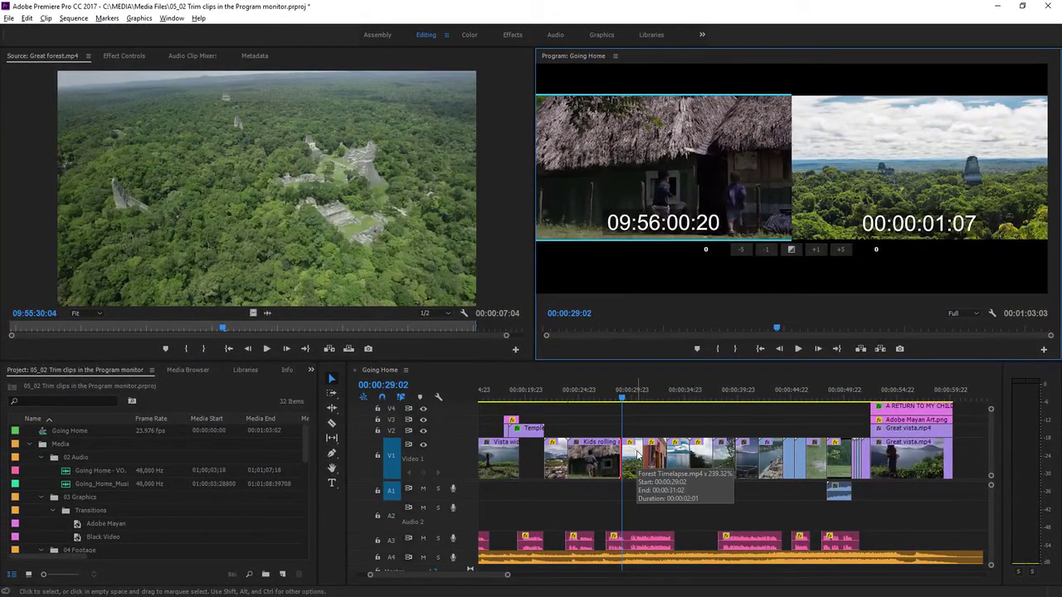
Step: Reopen the cut in Trim Mode, trim 49 frames off the incoming clip, and extend Kids rolling a tire with E
left_click(630, 471)
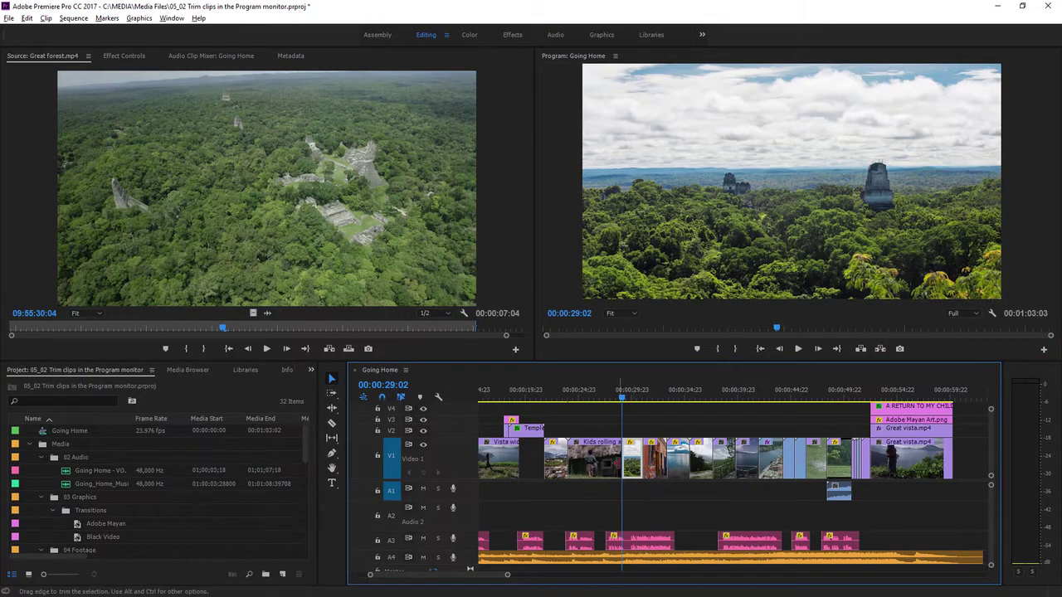
left_click_drag(620, 464, 621, 464)
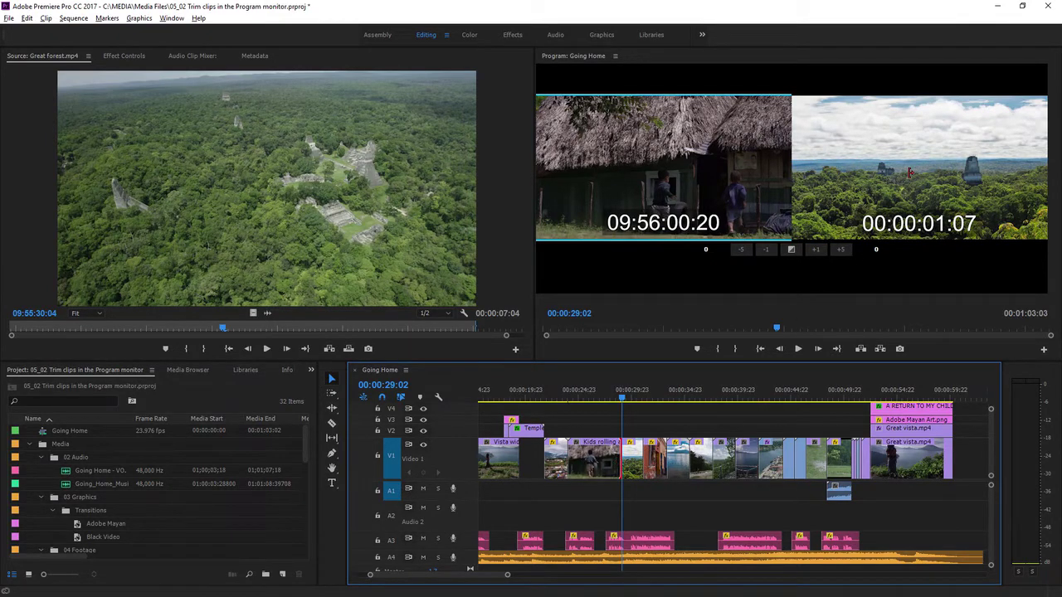
left_click_drag(908, 172, 966, 171)
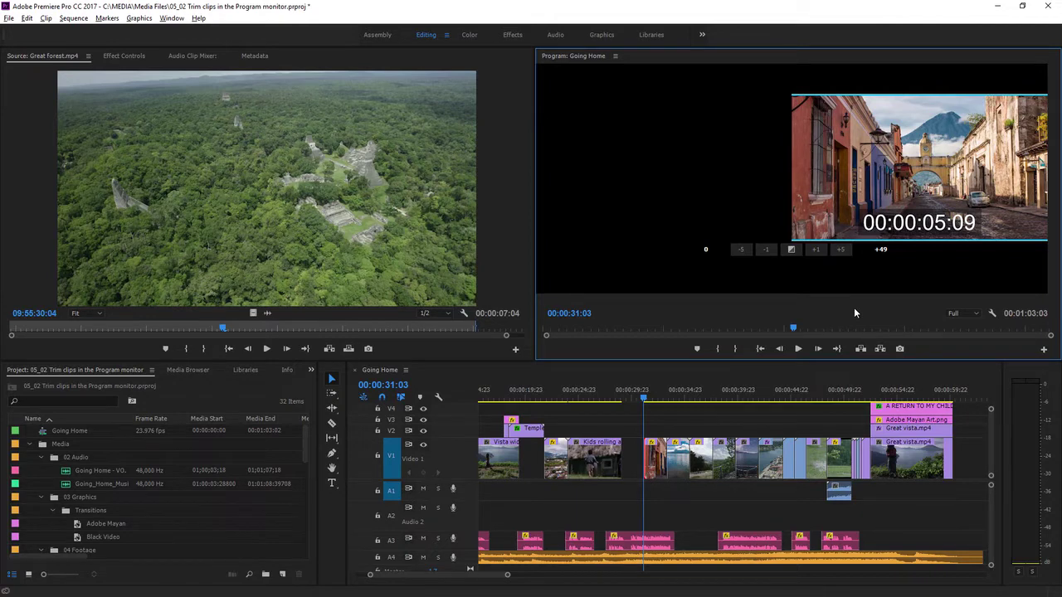
key("e")
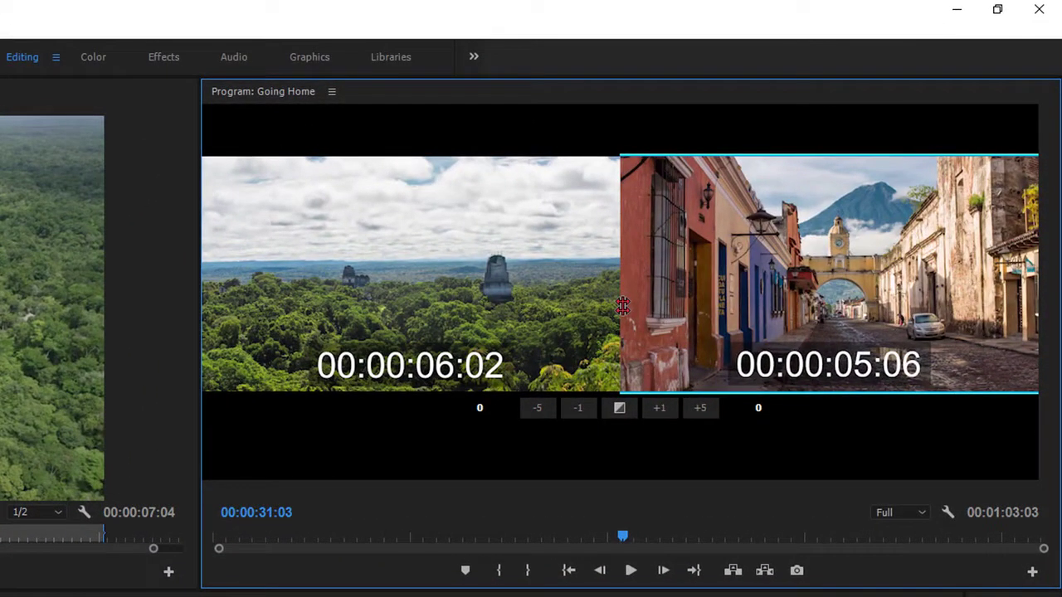
Step: Roll the jungle/street cut 8 frames earlier to 00:00:30:19, then switch to trimming only the jungle clip's end
mouse_move(622, 306)
left_mouse_down()
mouse_move(531, 306)
mouse_move(633, 306)
mouse_move(603, 306)
left_mouse_up()
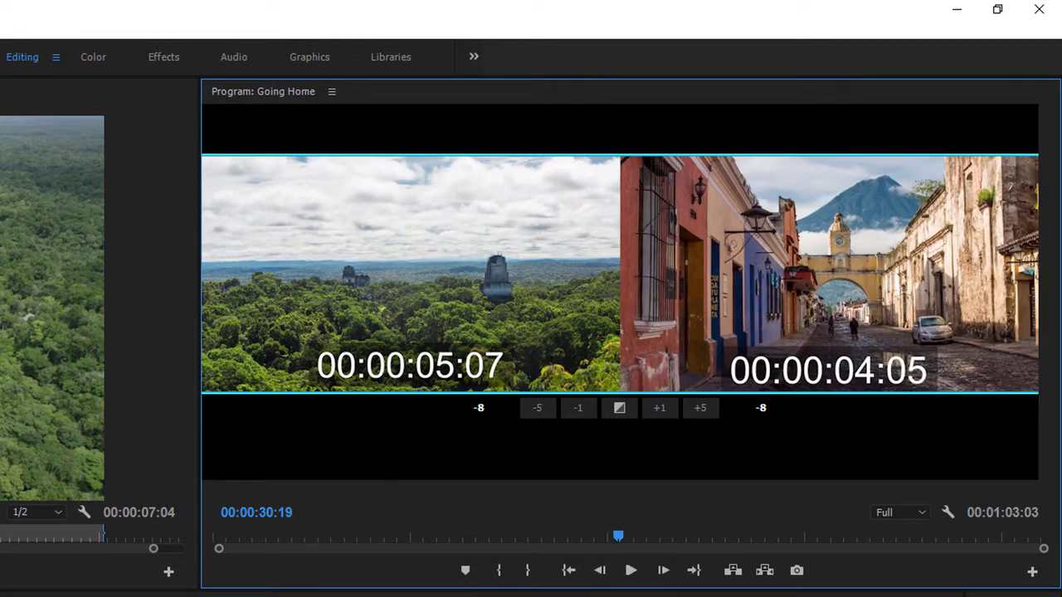
left_click(385, 240)
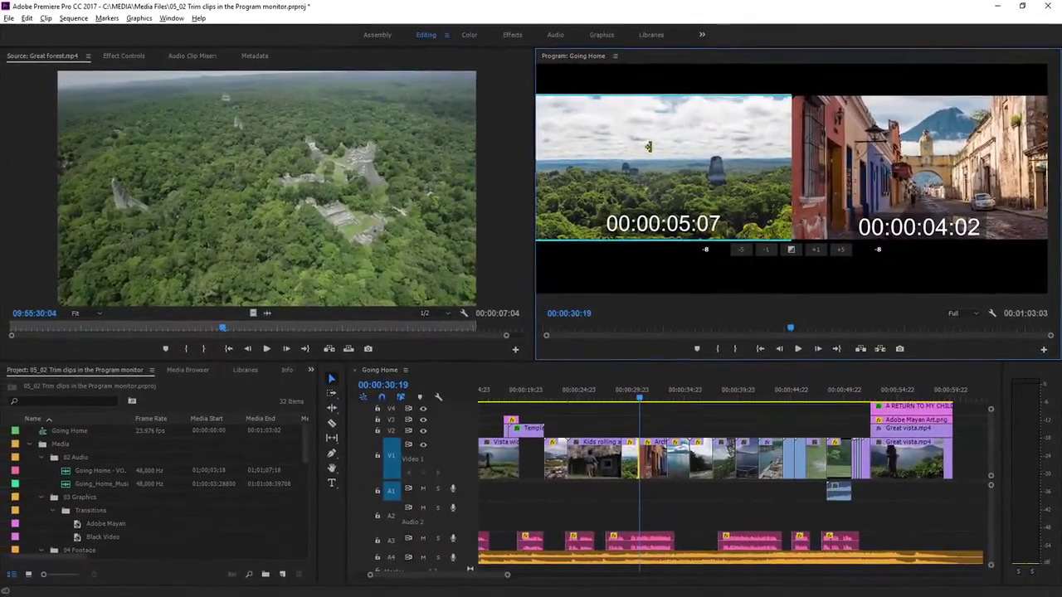
Step: Extend the jungle clip's end 4 frames, then ripple-shorten the Kids rolling a tire clip by 57 frames
left_click_drag(544, 183, 682, 133)
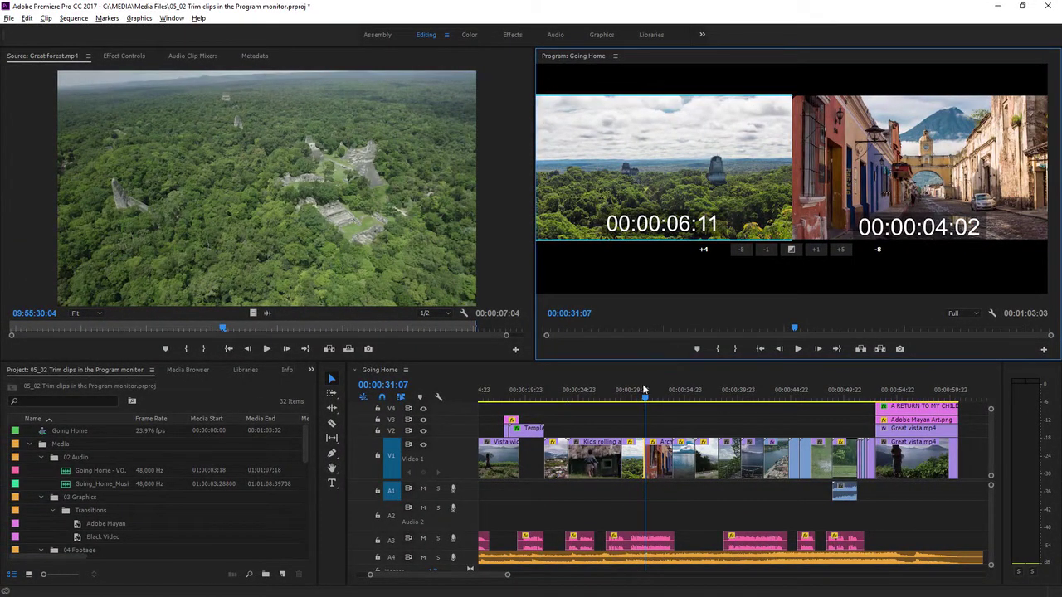
left_click(620, 459)
key("t")
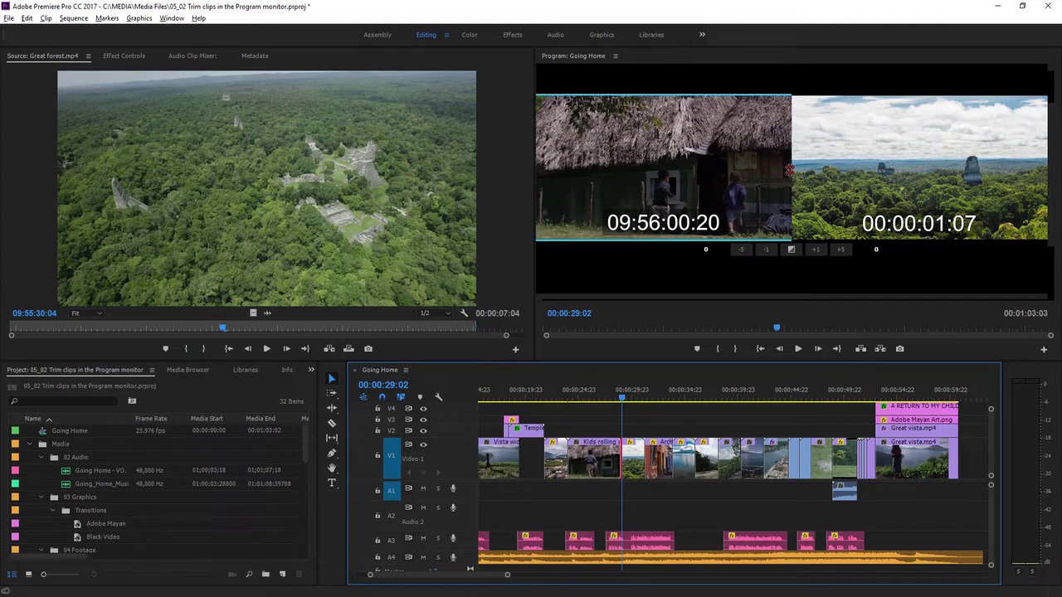
left_click(789, 170)
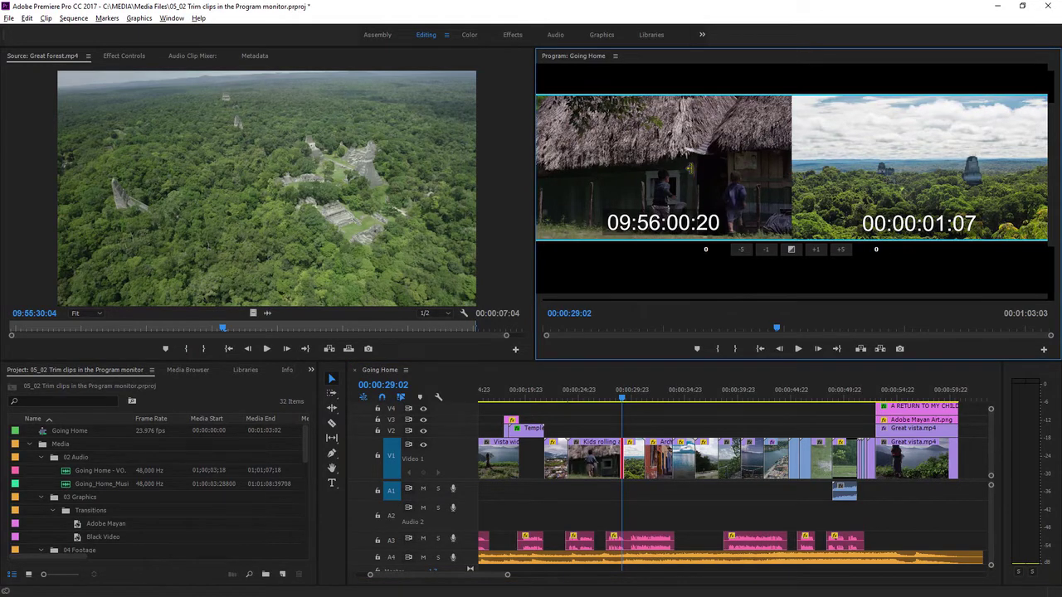
left_click_drag(690, 169, 631, 169)
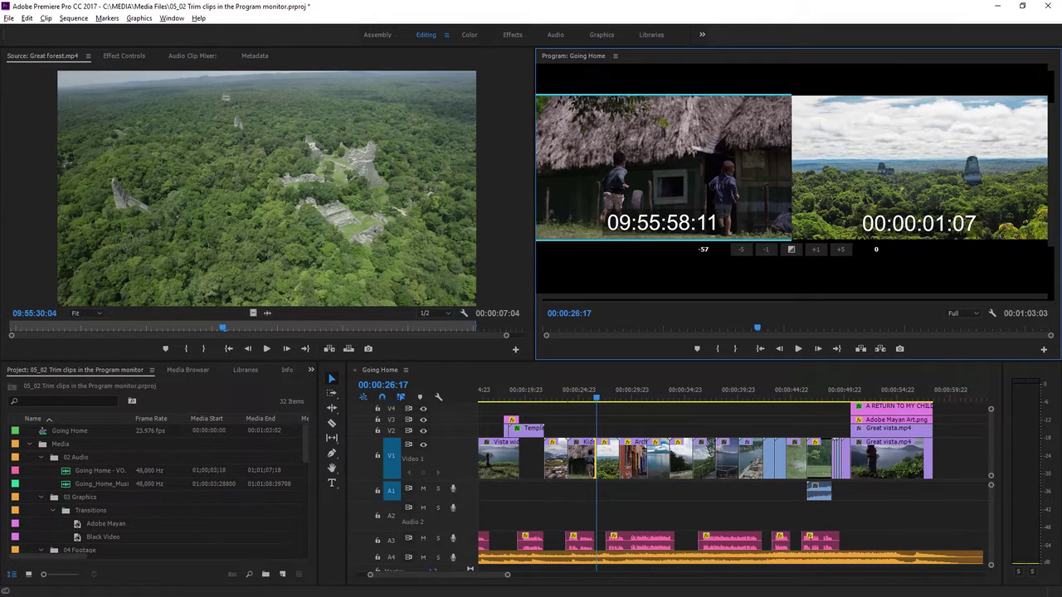
Step: Undo the 57-frame trim, then nudge the kids clip's end backward with the -1 and -5 trim buttons
key("ctrl+z")
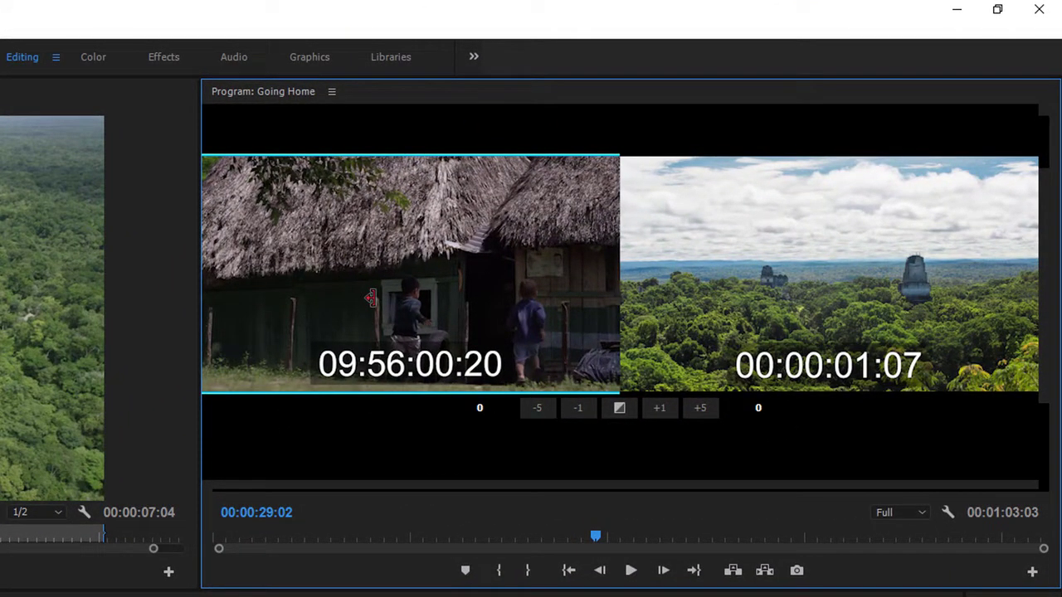
left_click(579, 408)
left_click(584, 411)
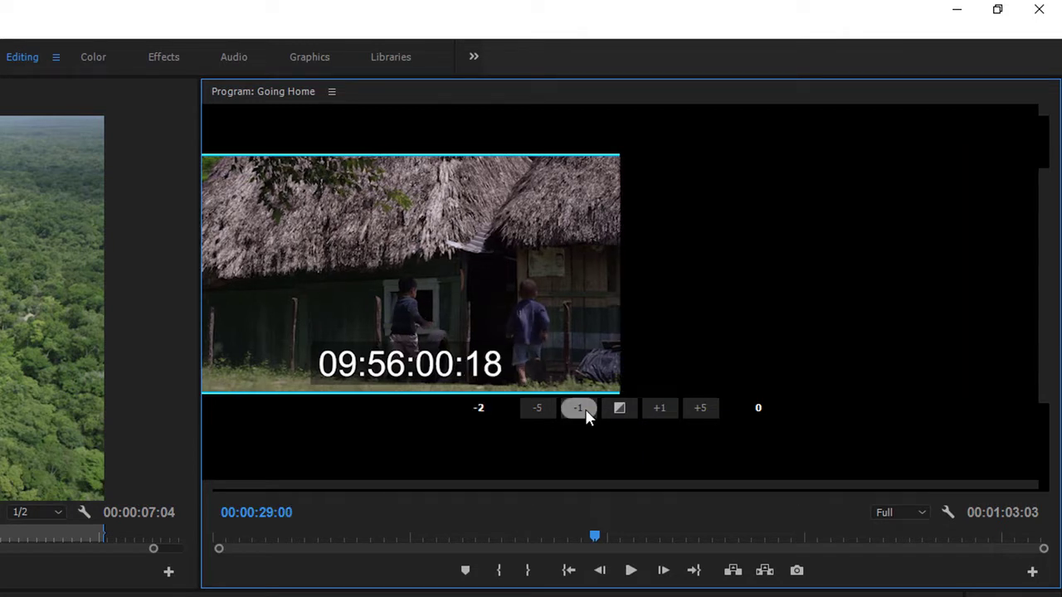
left_click(584, 411)
left_click(584, 411)
left_click(584, 411)
left_click(584, 410)
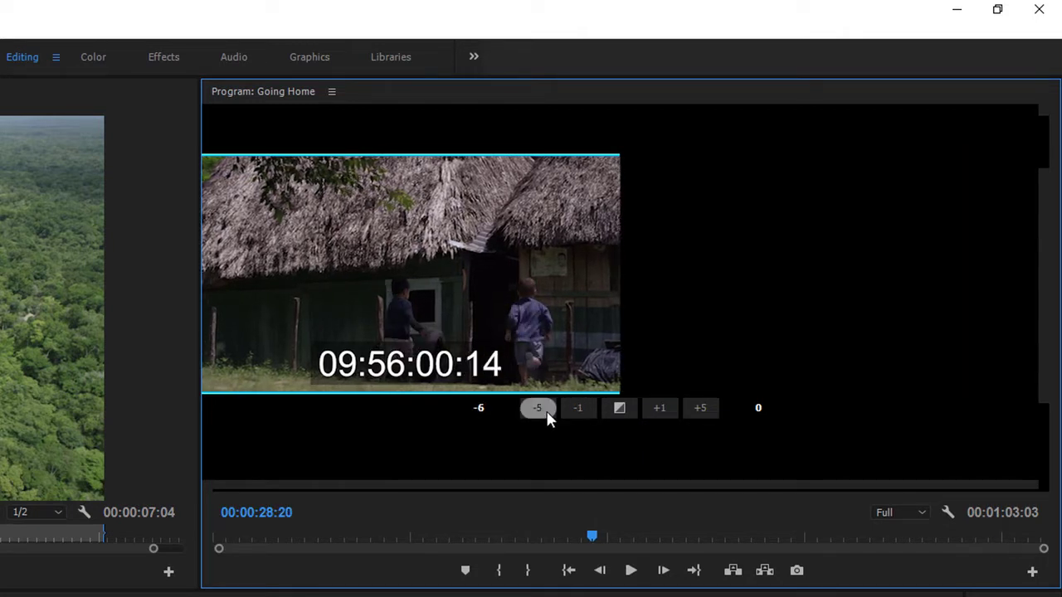
left_click(547, 413)
left_click(547, 413)
left_click(546, 413)
left_click(547, 413)
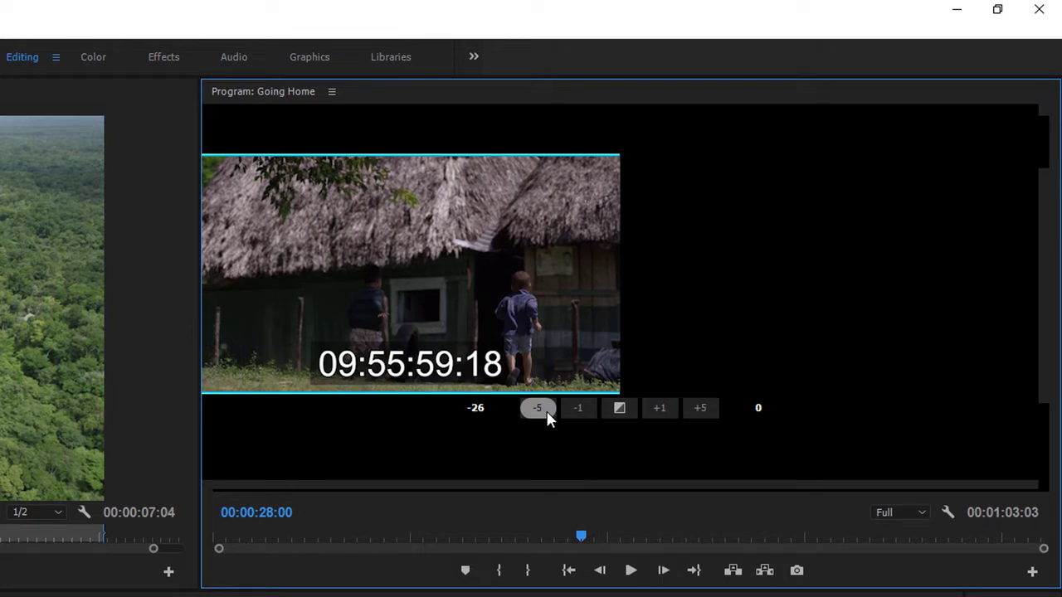
Step: Extend the kids clip's end forward with +5 and +1 nudges until the trim offset is 0
left_click(701, 409)
left_click(701, 409)
left_click(701, 409)
left_click(701, 409)
left_click(701, 409)
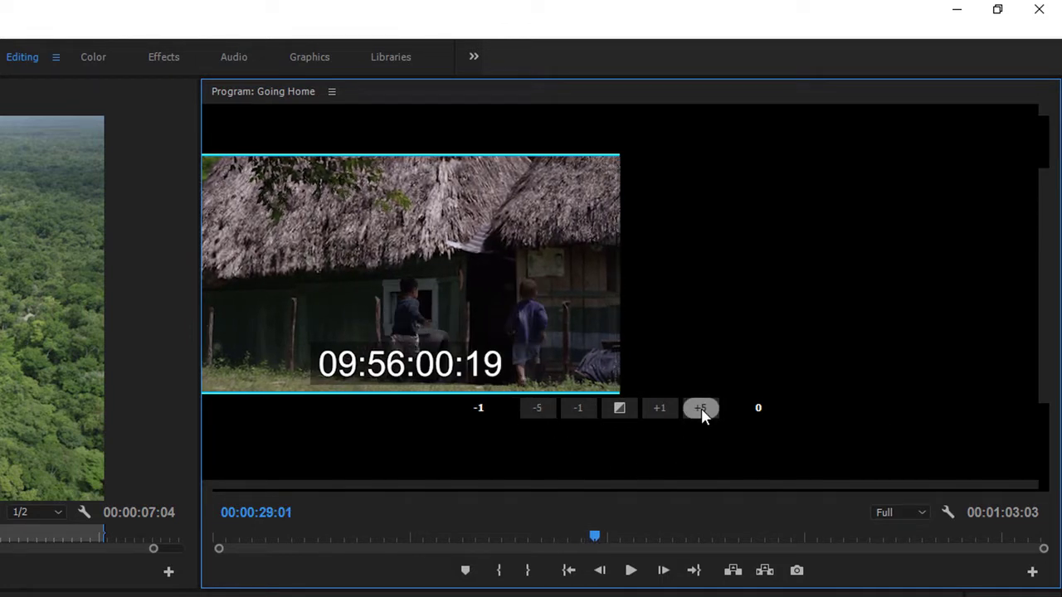
left_click(701, 408)
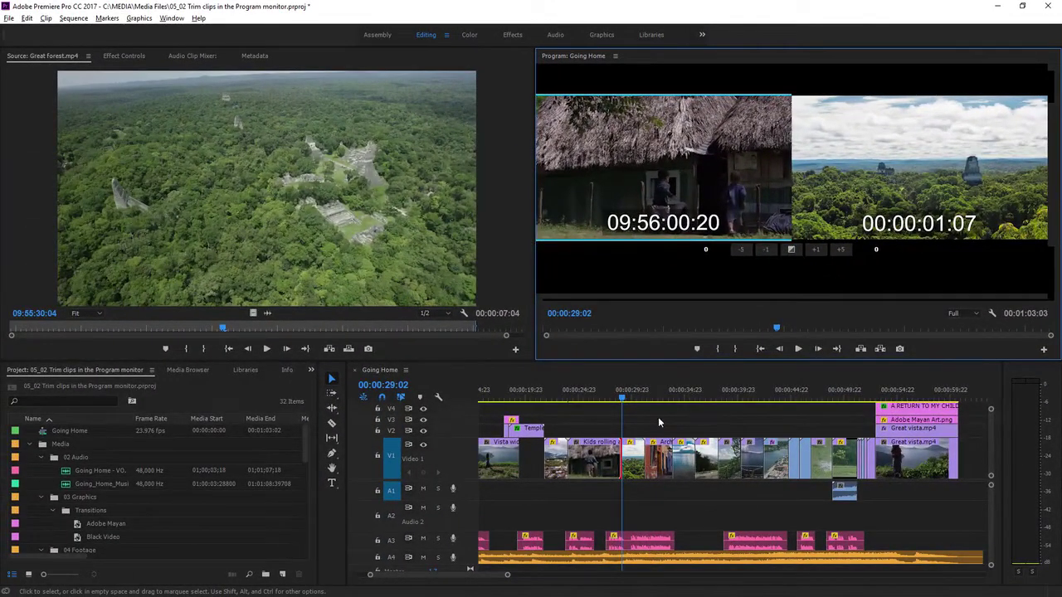
Step: Exit trim mode by clicking an empty spot in the timeline
left_click(688, 423)
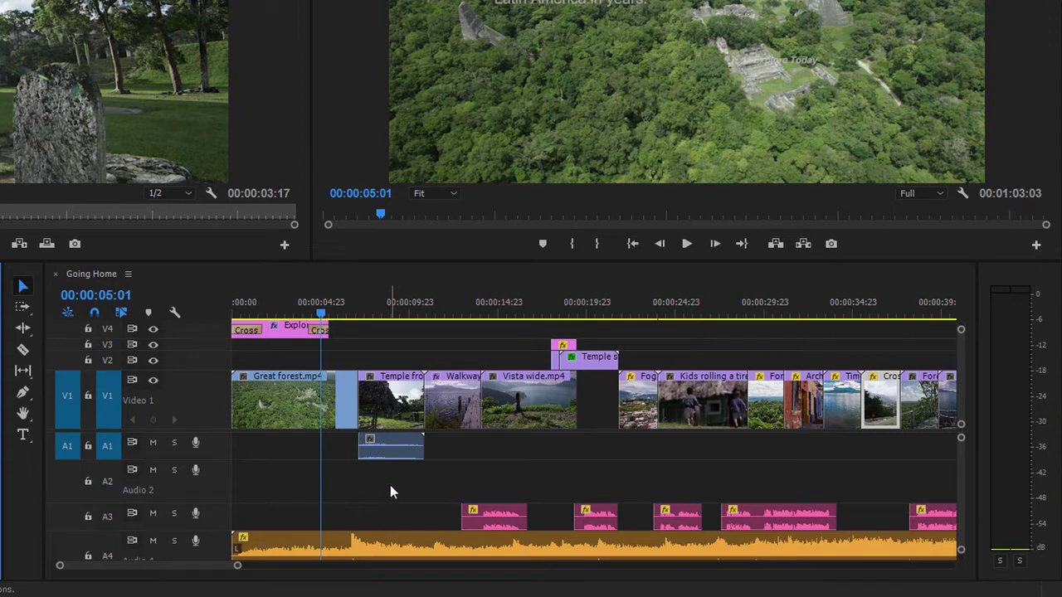
Step: Ripple-shorten Great forest.mp4 by 1:16 with the Ripple Edit tool (B), then undo it
left_click(302, 423)
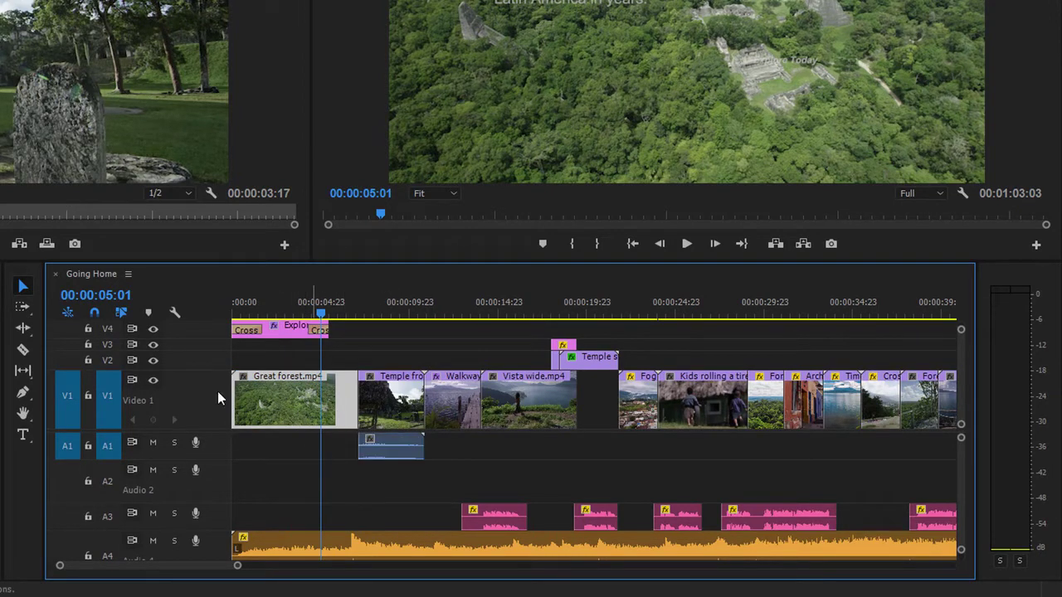
left_click(23, 327)
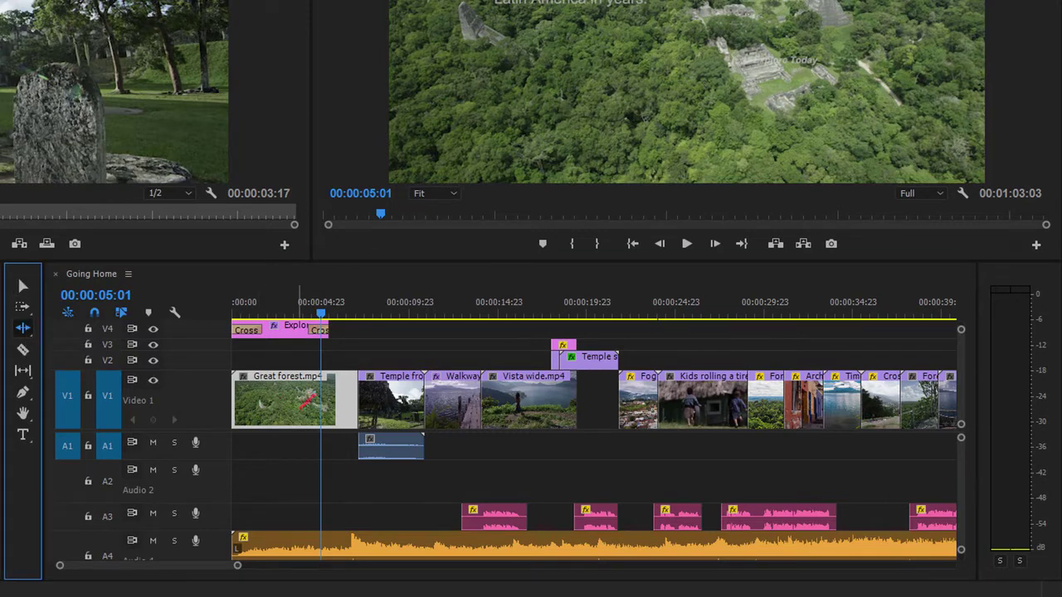
left_click_drag(356, 402, 324, 407)
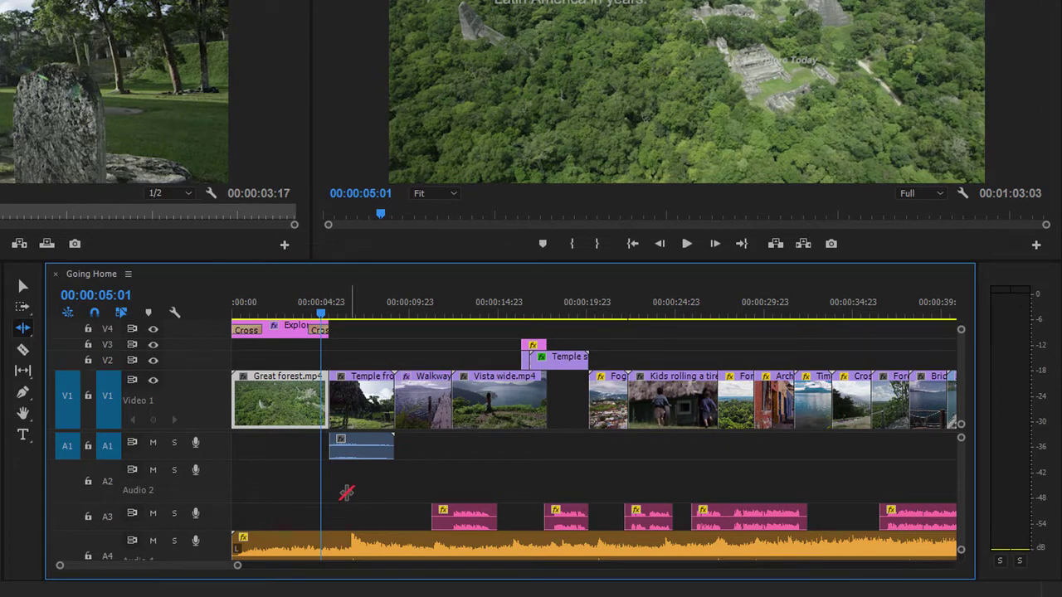
key("ctrl+z")
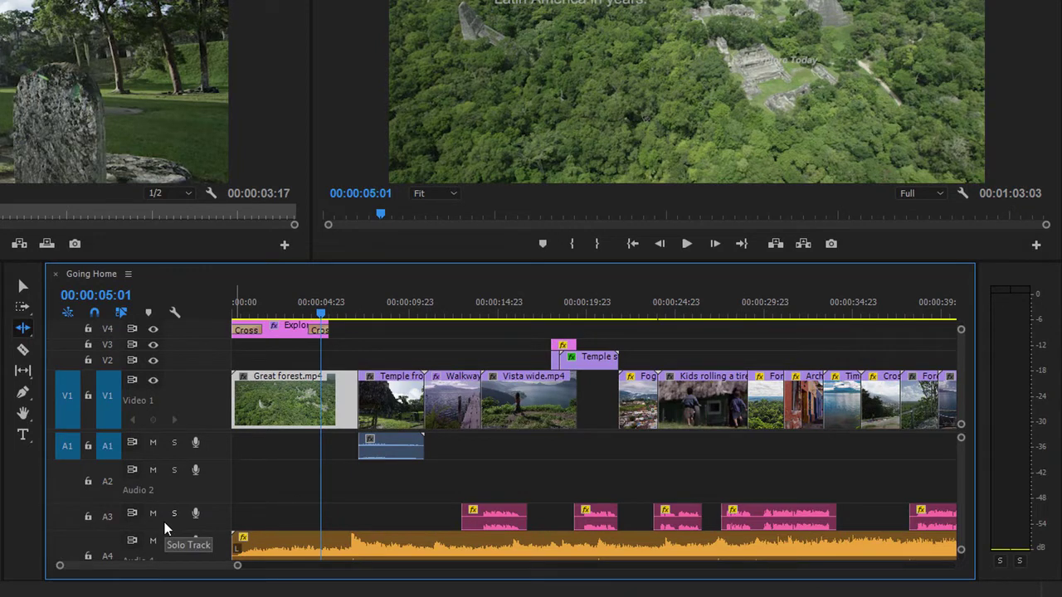
Step: Lock audio tracks A4, A3 and A2, then test a trim at the cut after Great forest.mp4
left_click(88, 554)
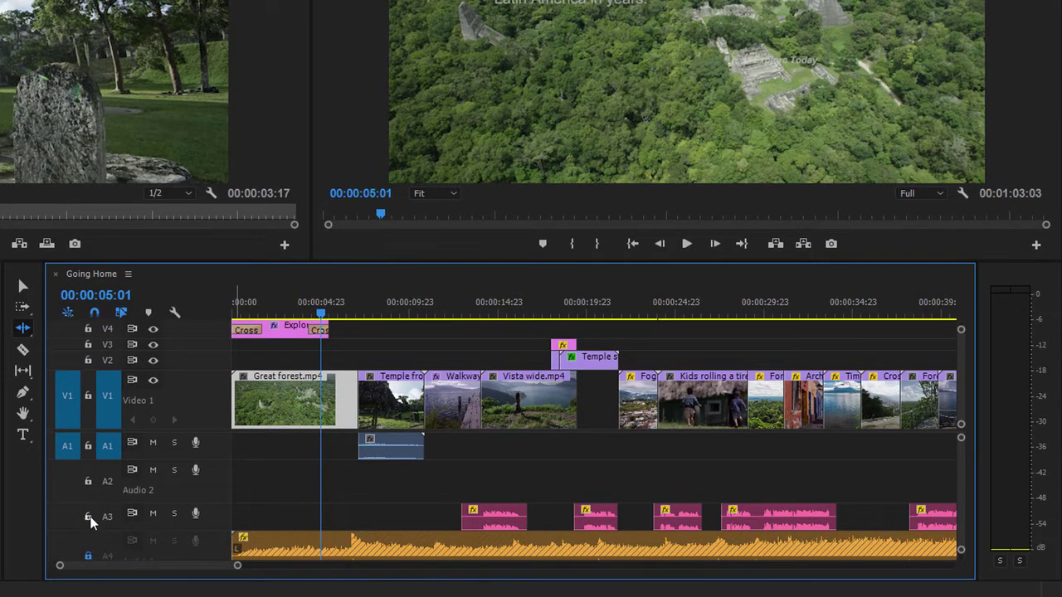
left_click(89, 517)
left_click(88, 481)
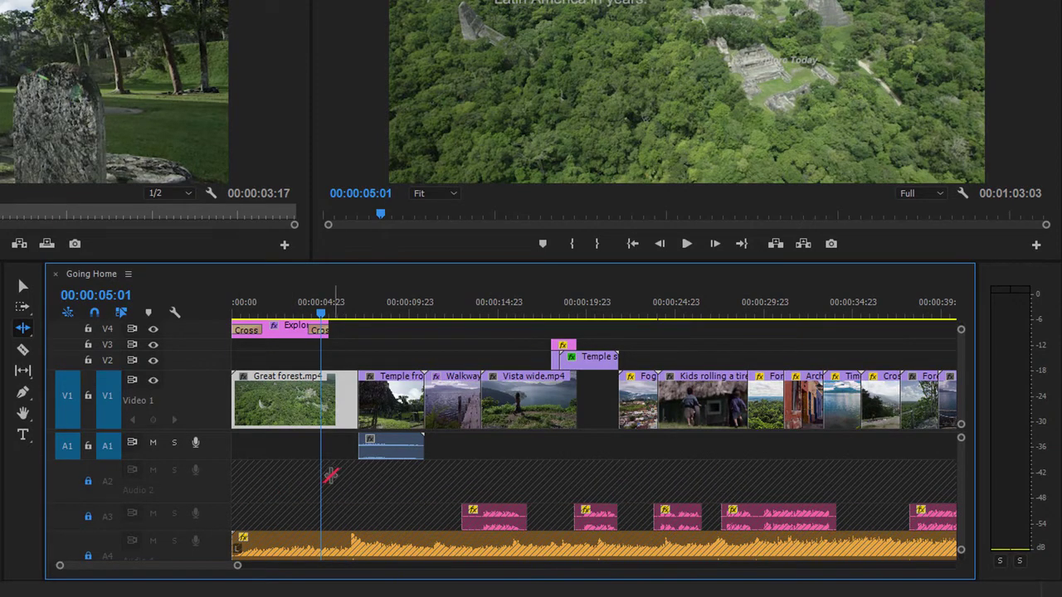
left_click_drag(357, 405, 322, 412)
Step: Unlock A3, ripple-trim the end of Great forest.mp4, then undo the trim
left_click(89, 516)
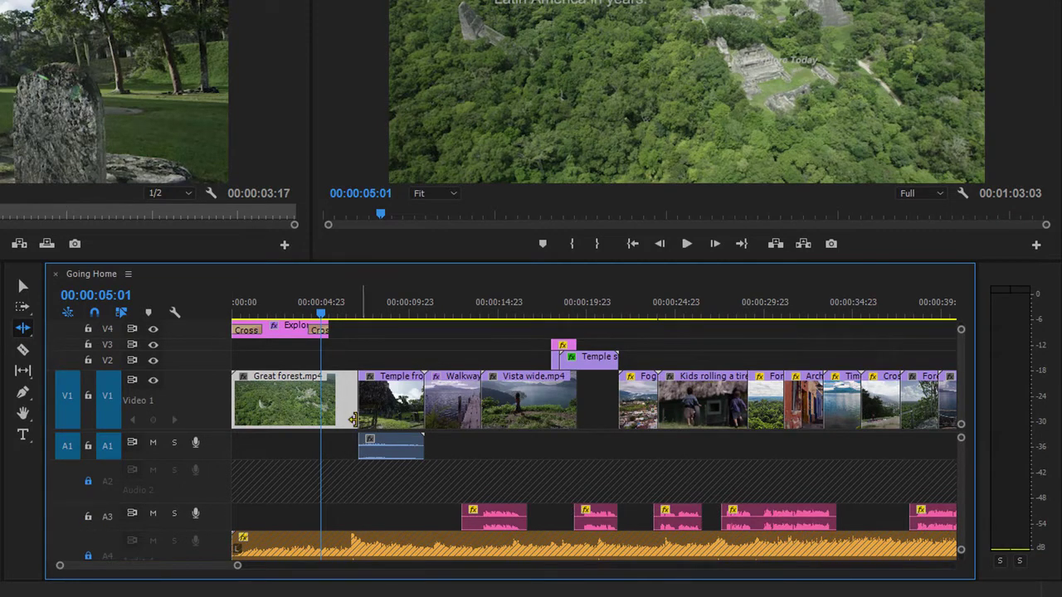
left_click_drag(351, 420, 328, 420)
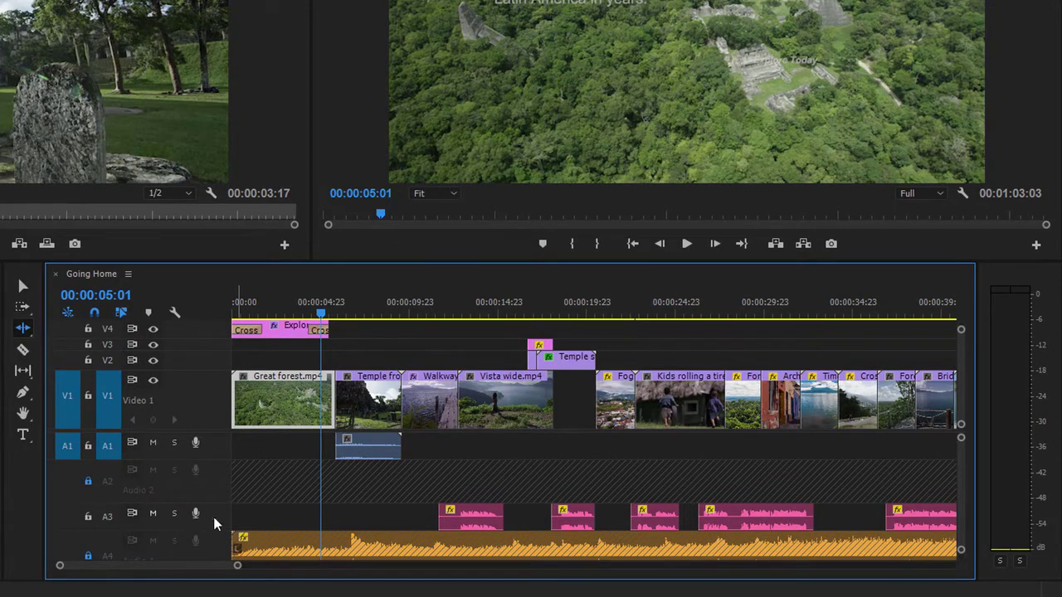
key("ctrl+z")
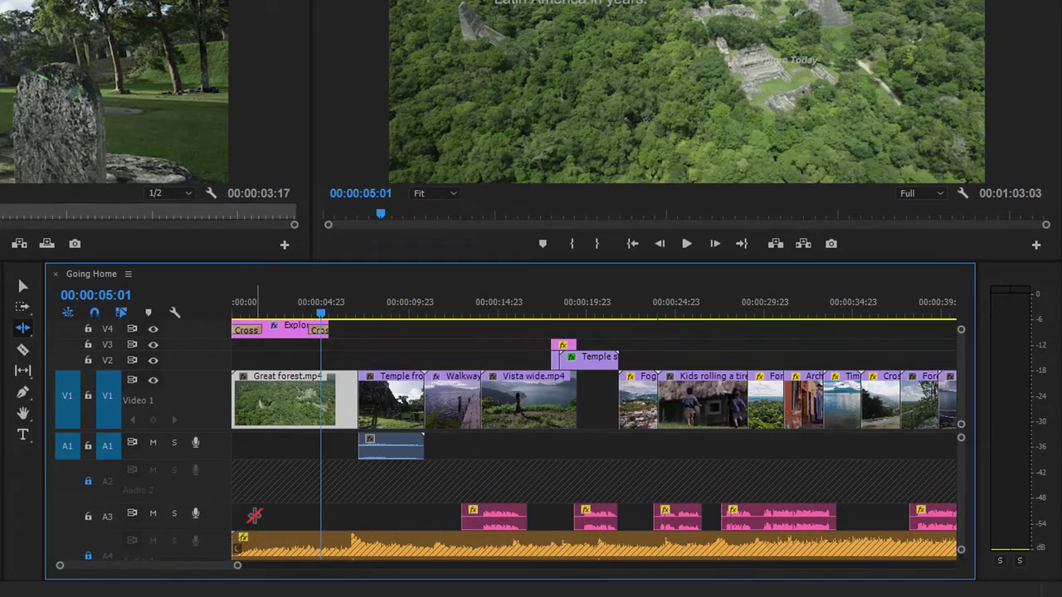
Step: Turn off A3's sync lock, ripple-shorten Great forest.mp4 by 1:16, then select the Temple clip
left_click(131, 513)
left_click_drag(348, 425, 323, 421)
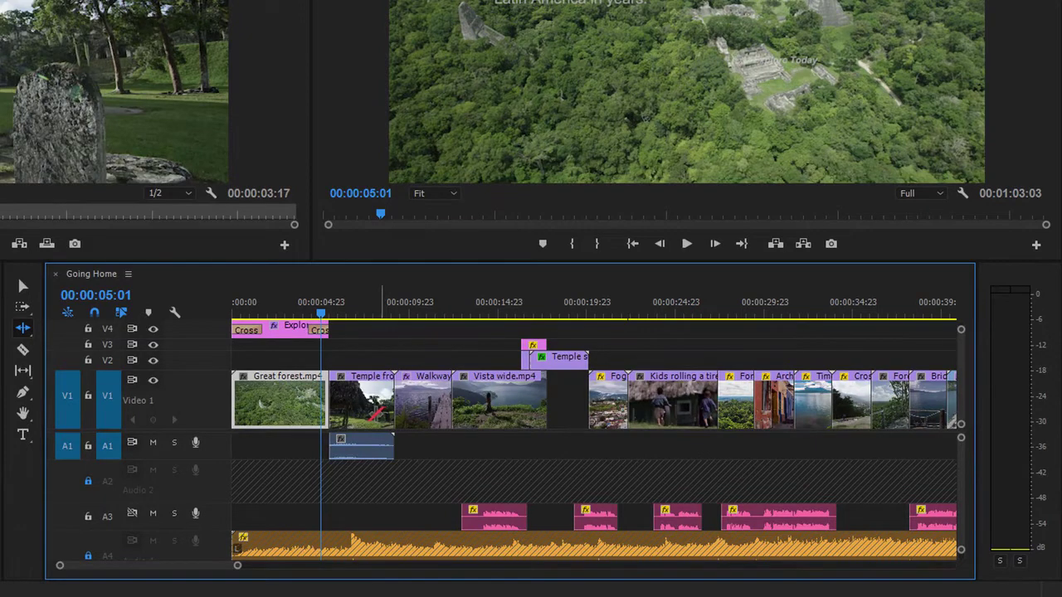
left_click(365, 406)
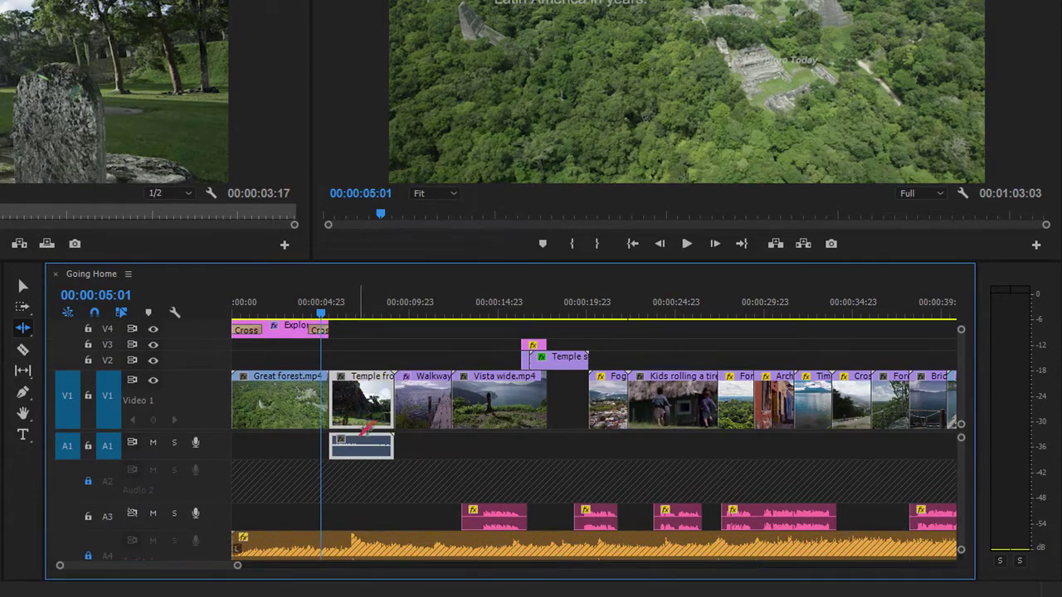